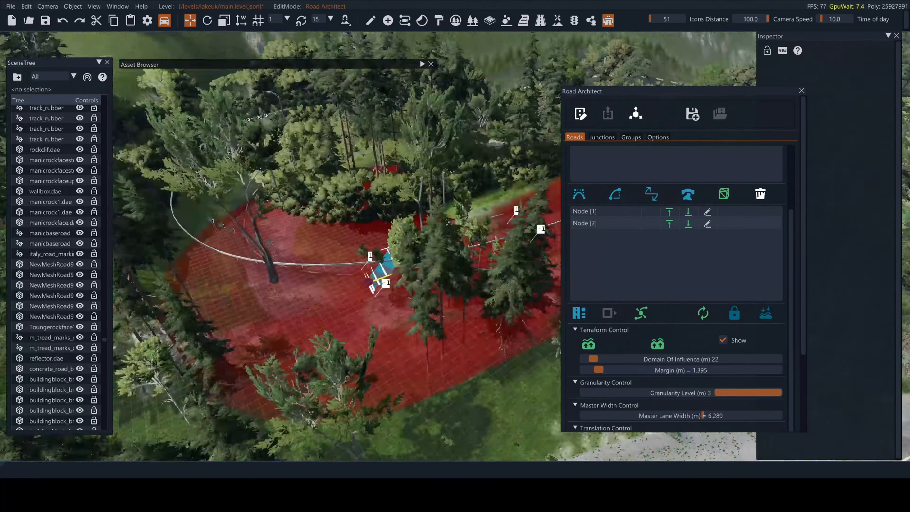
- Slightly reduce the road's terraform domain of influence
{"action": "left_click_drag", "start_coordinate": [593, 359], "coordinate": [589, 359]}
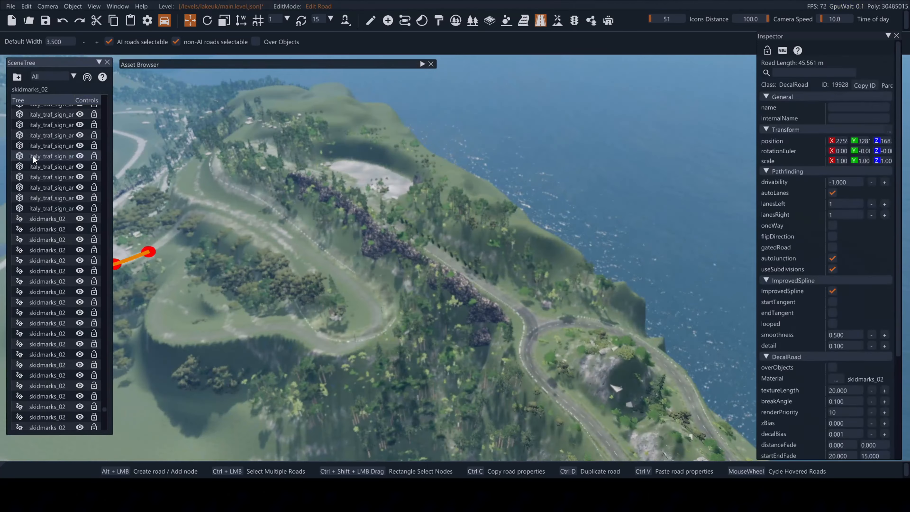
- Select the first skidmarks_02 decal road in the scene tree
{"action": "left_click", "coordinate": [57, 217]}
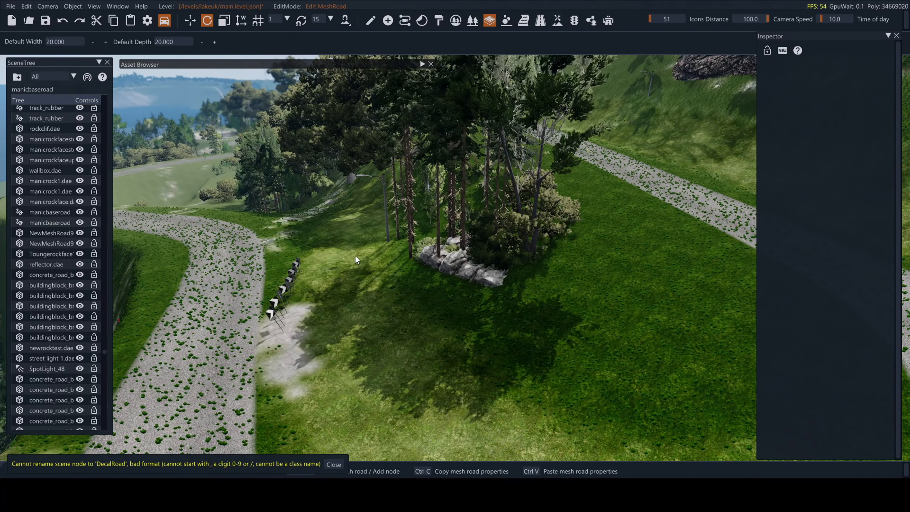
- Examine the uphill road from the tree-filled hairpin to the bend with the brick walls
{"action": "right_click_drag", "start_coordinate": [355, 256], "coordinate": [251, 267]}
{"action": "key", "text": "w"}
{"action": "right_click_drag", "start_coordinate": [360, 257], "coordinate": [358, 193]}
{"action": "right_click_drag", "start_coordinate": [476, 192], "coordinate": [610, 164]}
{"action": "right_click_drag", "start_coordinate": [359, 136], "coordinate": [403, 132]}
{"action": "key", "text": "s"}
{"action": "right_click_drag", "start_coordinate": [529, 158], "coordinate": [502, 332]}
{"action": "key", "text": "d"}
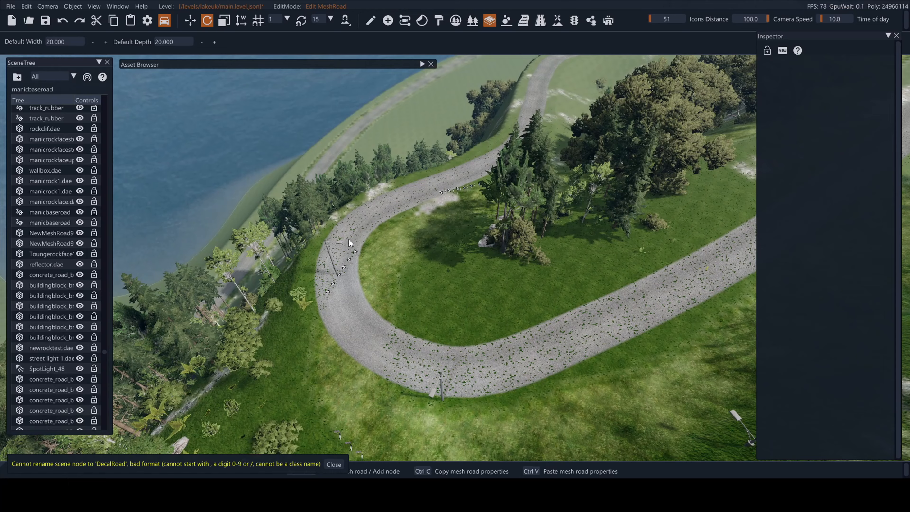
{"action": "key", "text": "w"}
{"action": "right_click_drag", "start_coordinate": [348, 239], "coordinate": [524, 178]}
{"action": "key", "text": "s"}
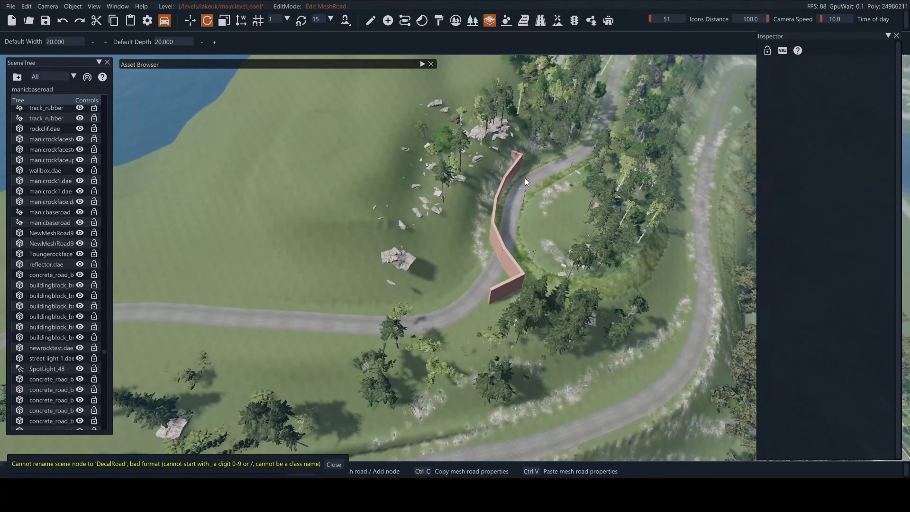
- Examine the upper grassy hairpin and the steep bank dropping from its edge to the lower roads
{"action": "right_click_drag", "start_coordinate": [422, 286], "coordinate": [347, 231]}
{"action": "key", "text": "w"}
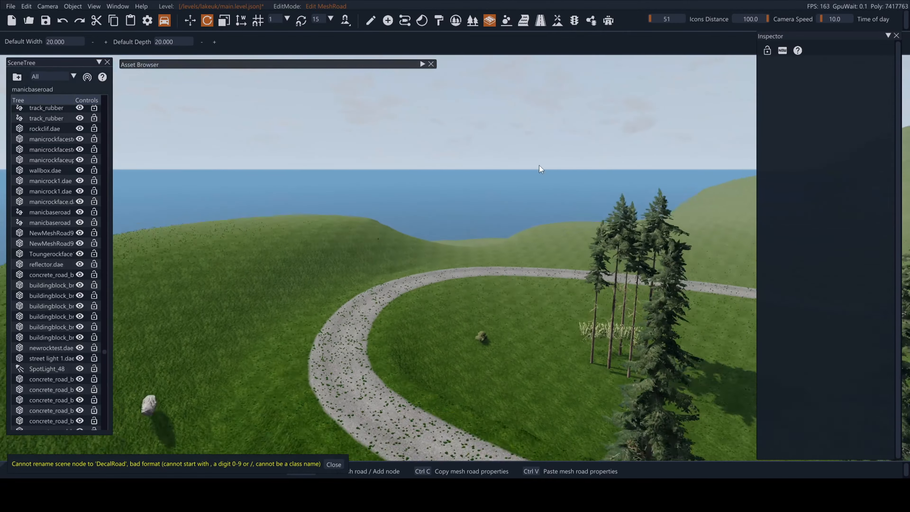
{"action": "key", "text": "s"}
{"action": "right_click_drag", "start_coordinate": [398, 202], "coordinate": [579, 194]}
{"action": "key", "text": "d"}
{"action": "key", "text": "d"}
{"action": "key", "text": "s"}
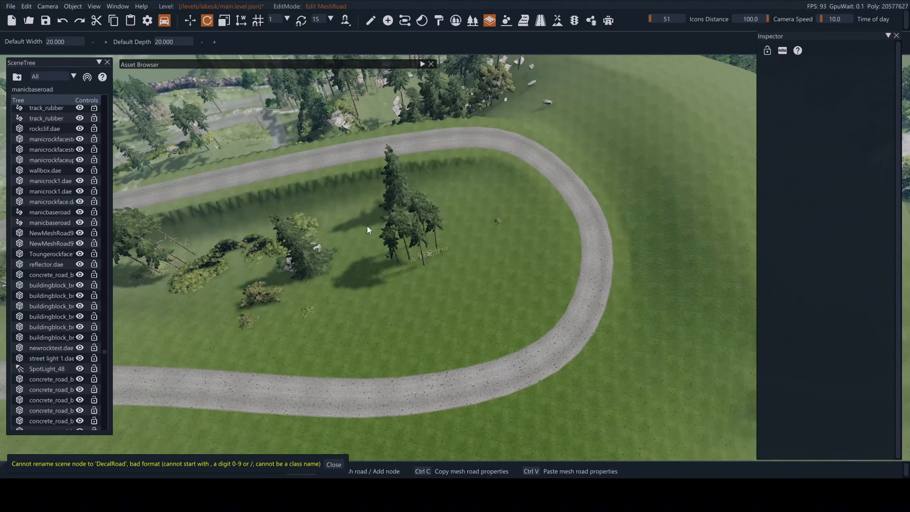
{"action": "key", "text": "d"}
{"action": "right_click_drag", "start_coordinate": [367, 225], "coordinate": [452, 282]}
{"action": "key", "text": "d"}
{"action": "right_click_drag", "start_coordinate": [488, 317], "coordinate": [481, 267]}
{"action": "key", "text": "d"}
{"action": "key", "text": "w"}
{"action": "key", "text": "s"}
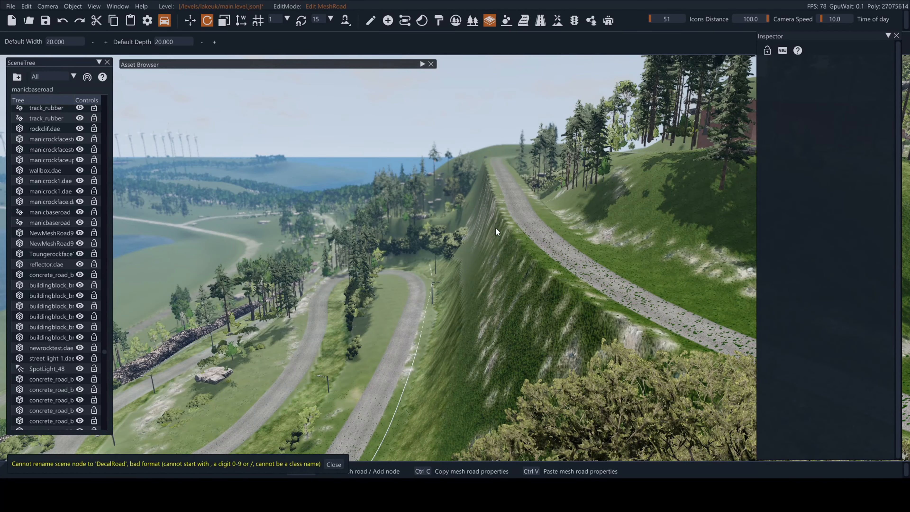
{"action": "key", "text": "d"}
{"action": "key", "text": "a"}
{"action": "right_click_drag", "start_coordinate": [429, 283], "coordinate": [523, 317]}
{"action": "key", "text": "s"}
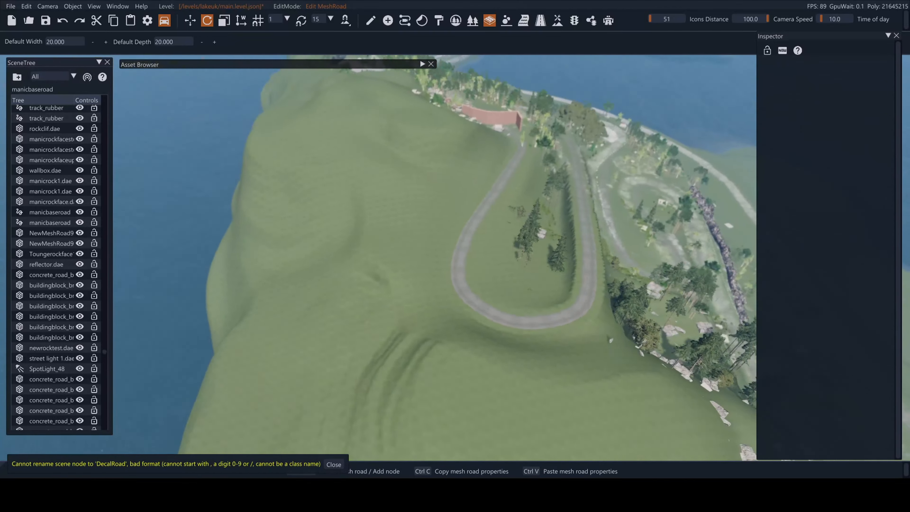
- Inspect the terrain around the upper hairpin and the rocky, wooded slope below it
{"action": "key", "text": "w"}
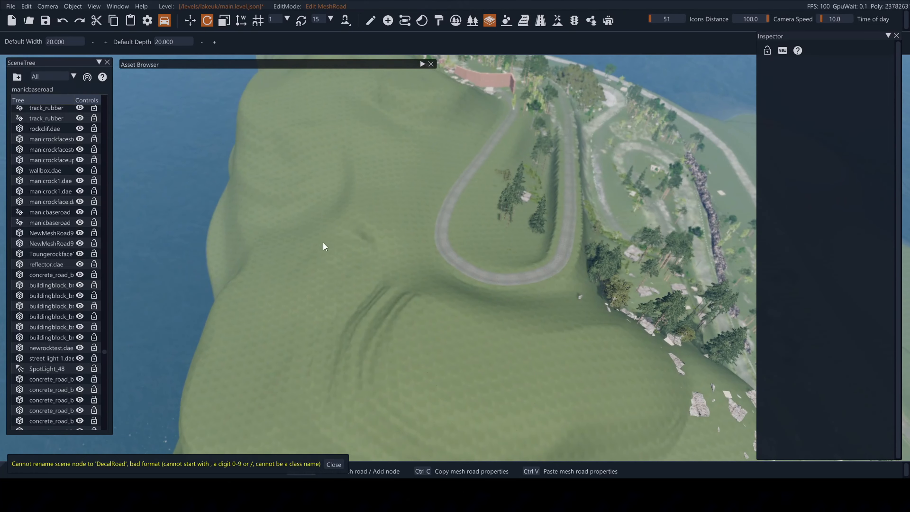
{"action": "right_click_drag", "start_coordinate": [334, 404], "coordinate": [628, 186]}
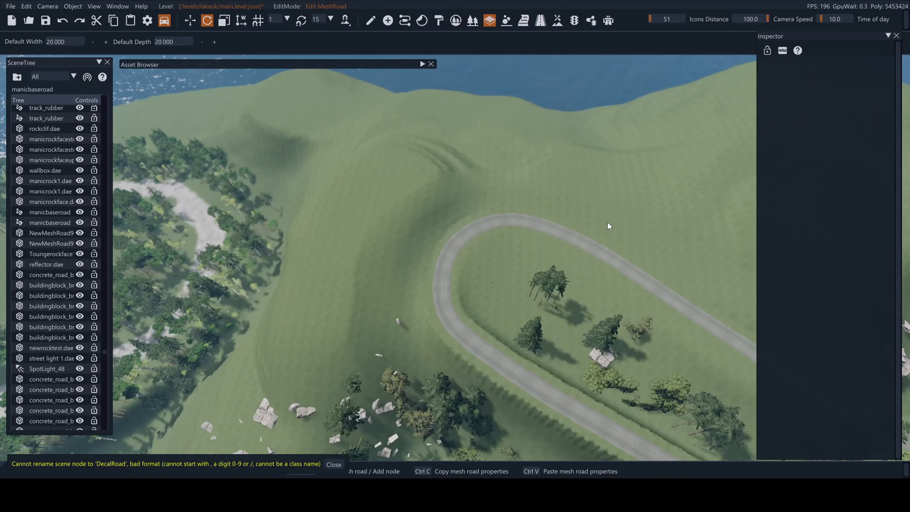
{"action": "right_click_drag", "start_coordinate": [608, 226], "coordinate": [561, 140]}
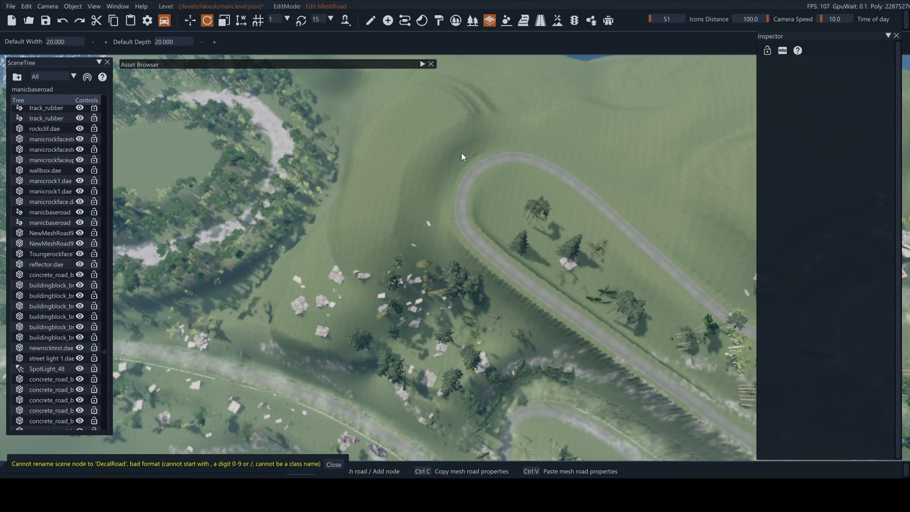
{"action": "right_click_drag", "start_coordinate": [496, 140], "coordinate": [576, 147]}
{"action": "key", "text": "w"}
{"action": "key", "text": "w"}
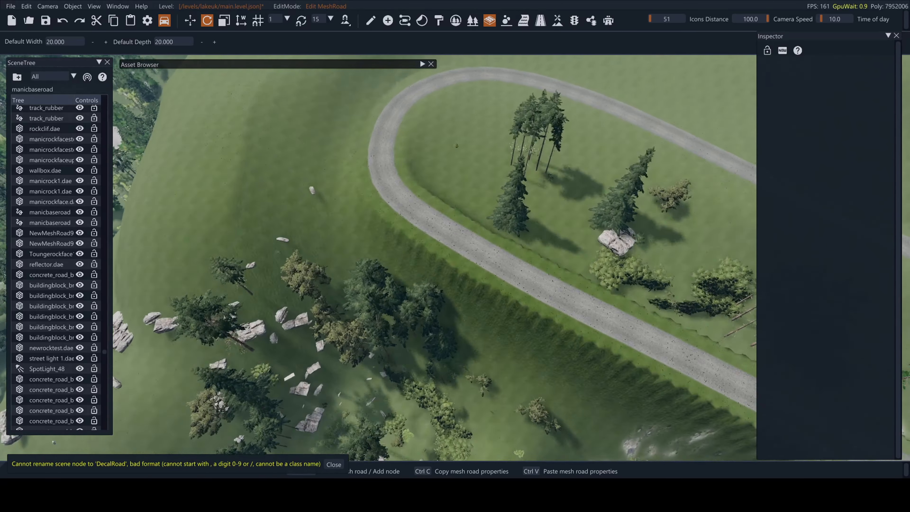
{"action": "right_click_drag", "start_coordinate": [559, 274], "coordinate": [483, 137]}
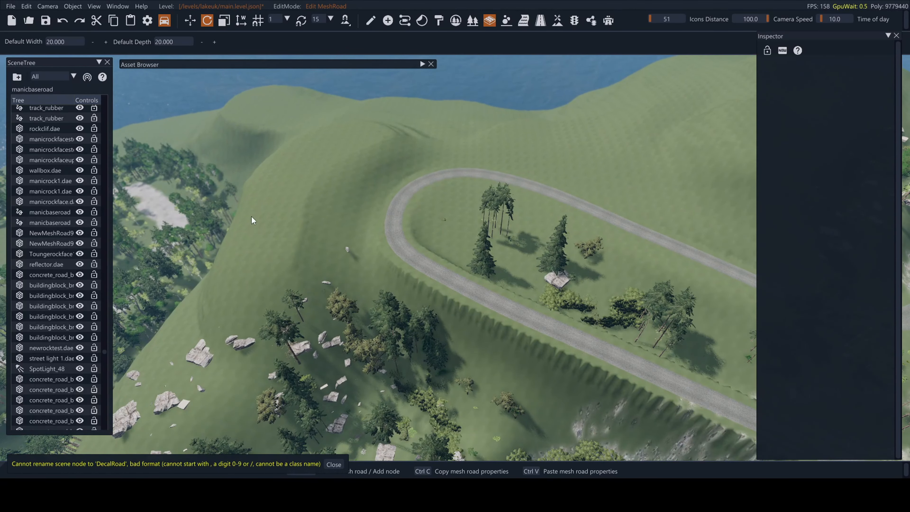
{"action": "right_click_drag", "start_coordinate": [418, 218], "coordinate": [317, 86]}
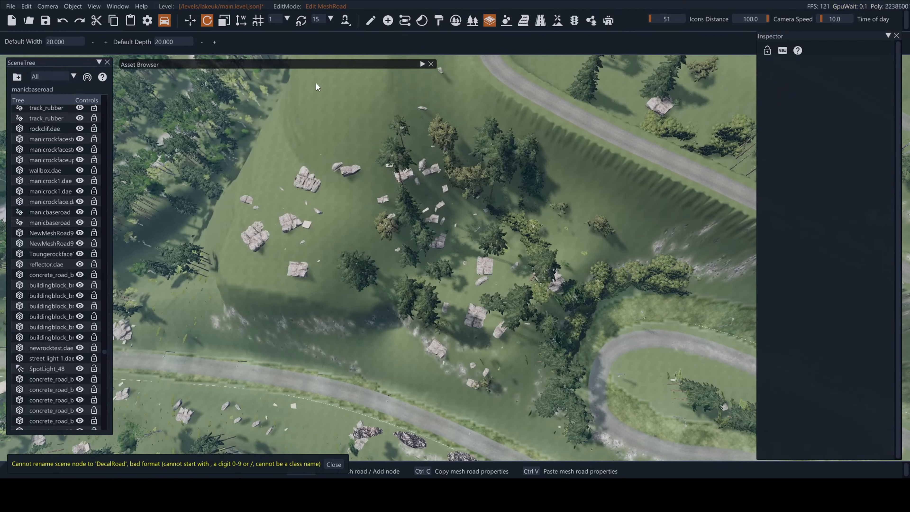
{"action": "right_click_drag", "start_coordinate": [427, 262], "coordinate": [479, 266]}
{"action": "key", "text": "s"}
{"action": "key", "text": "d"}
{"action": "right_click_drag", "start_coordinate": [612, 181], "coordinate": [630, 200]}
{"action": "key", "text": "w"}
{"action": "right_click_drag", "start_coordinate": [609, 273], "coordinate": [563, 200]}
{"action": "key", "text": "s"}
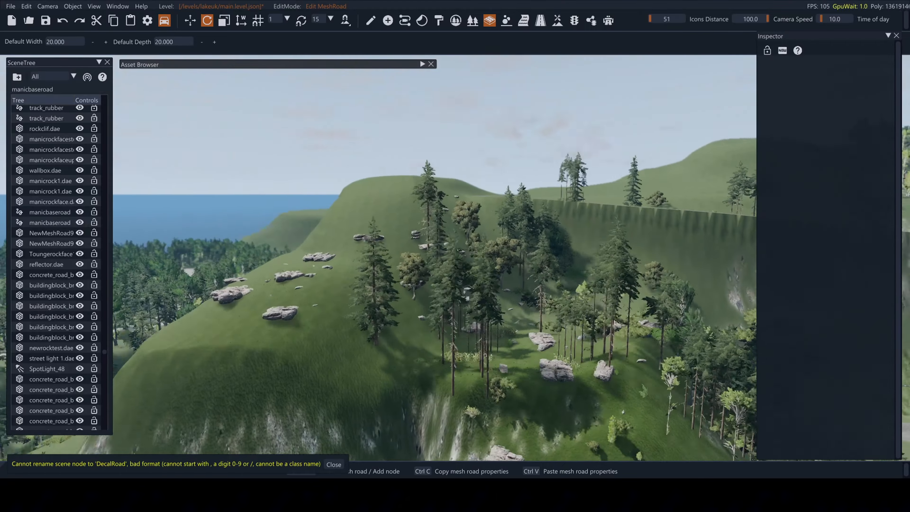
{"action": "key", "text": "w"}
{"action": "right_click_drag", "start_coordinate": [476, 168], "coordinate": [483, 239]}
{"action": "key", "text": "s"}
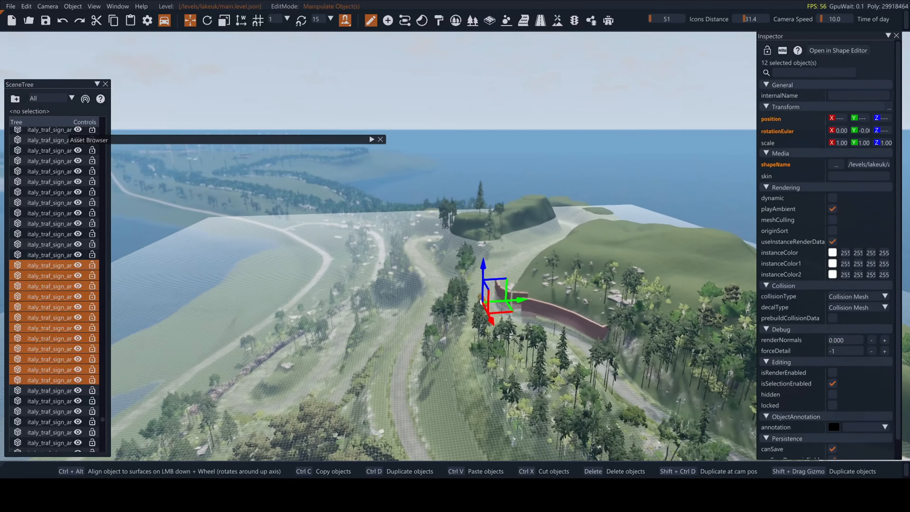
- Inspect how the overlaid terrain meets the hill cutting, the switchbacks and the brick-walled bend
{"action": "key", "text": "w"}
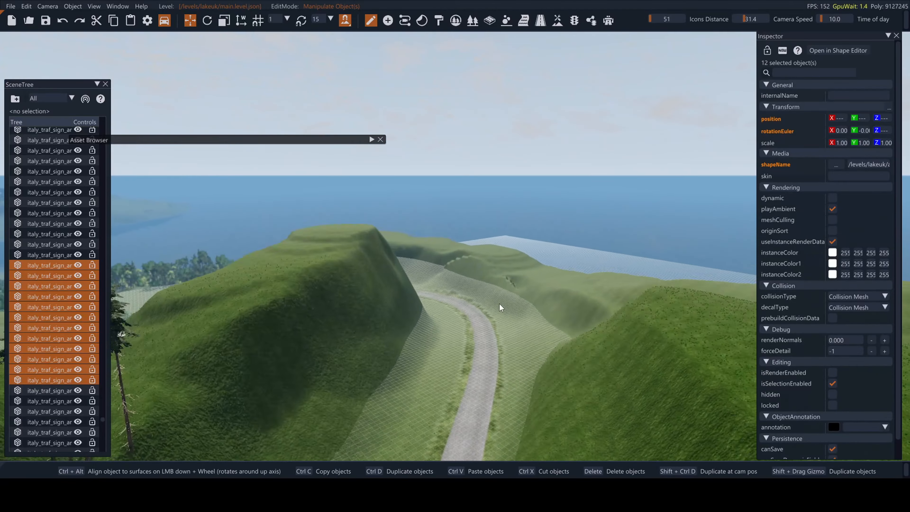
{"action": "key", "text": "w"}
{"action": "right_click_drag", "start_coordinate": [498, 303], "coordinate": [251, 355]}
{"action": "key", "text": "d"}
{"action": "key", "text": "s"}
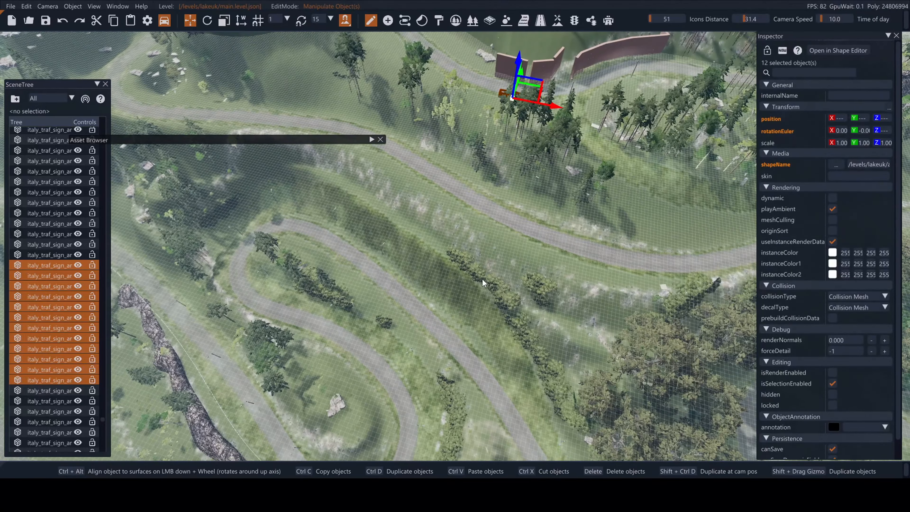
{"action": "right_click_drag", "start_coordinate": [492, 301], "coordinate": [637, 322]}
{"action": "key", "text": "w"}
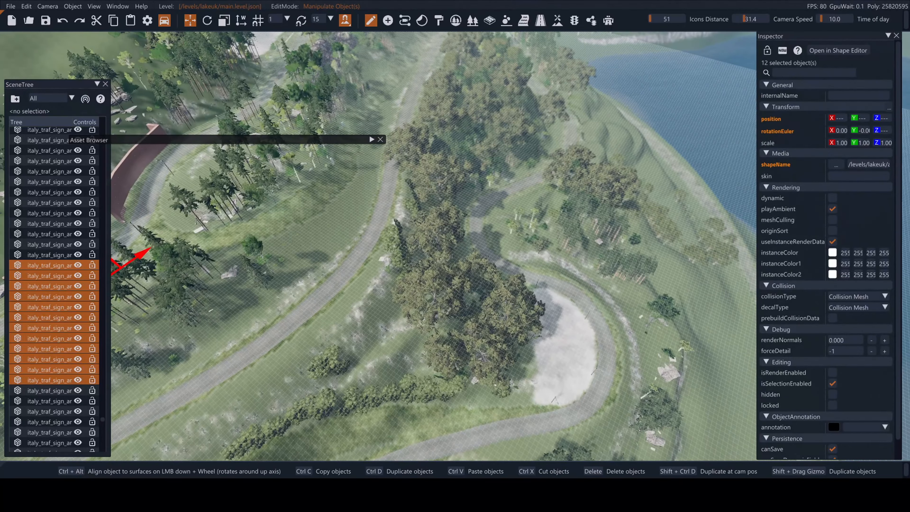
{"action": "key", "text": "s"}
{"action": "right_click_drag", "start_coordinate": [492, 301], "coordinate": [337, 222]}
{"action": "key", "text": "w"}
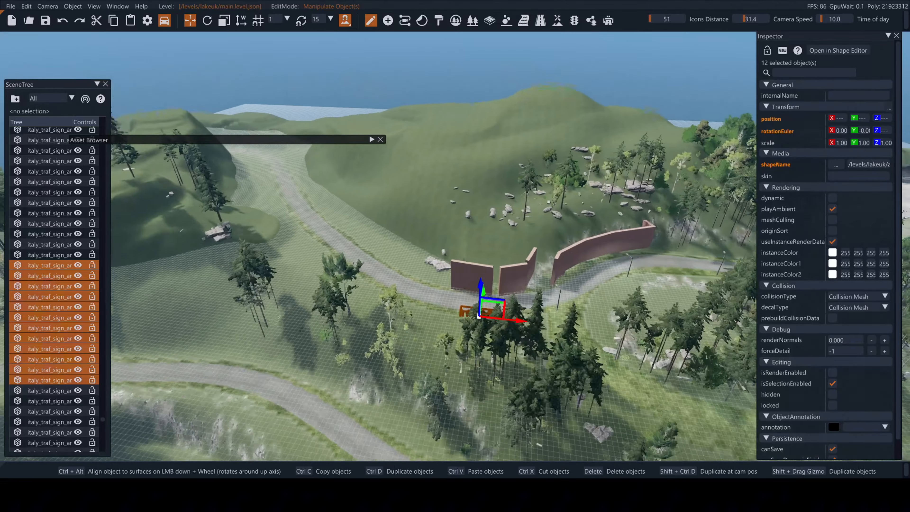
{"action": "key", "text": "d"}
{"action": "right_click_drag", "start_coordinate": [509, 244], "coordinate": [430, 264]}
{"action": "key", "text": "w"}
{"action": "key", "text": "w"}
{"action": "key", "text": "s"}
{"action": "key", "text": "w"}
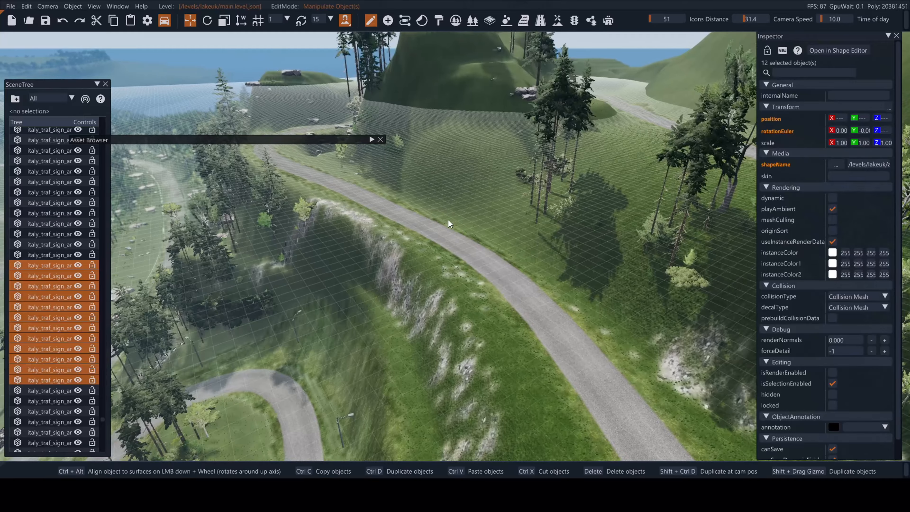
- Follow the hillside road and check the overlaid terrain along its embankments
{"action": "right_click_drag", "start_coordinate": [449, 224], "coordinate": [342, 287]}
{"action": "key", "text": "w"}
{"action": "key", "text": "s"}
{"action": "key", "text": "d"}
{"action": "key", "text": "w"}
{"action": "key", "text": "d"}
{"action": "right_click_drag", "start_coordinate": [447, 257], "coordinate": [376, 254]}
{"action": "key", "text": "s"}
{"action": "key", "text": "w"}
{"action": "key", "text": "s"}
{"action": "key", "text": "w"}
{"action": "key", "text": "w"}
{"action": "key", "text": "w"}
{"action": "key", "text": "a"}
{"action": "key", "text": "s"}
{"action": "key", "text": "w"}
{"action": "right_click_drag", "start_coordinate": [422, 272], "coordinate": [516, 289]}
{"action": "right_click_drag", "start_coordinate": [265, 179], "coordinate": [272, 222]}
{"action": "right_click_drag", "start_coordinate": [471, 179], "coordinate": [422, 190]}
{"action": "right_click_drag", "start_coordinate": [599, 318], "coordinate": [512, 309]}
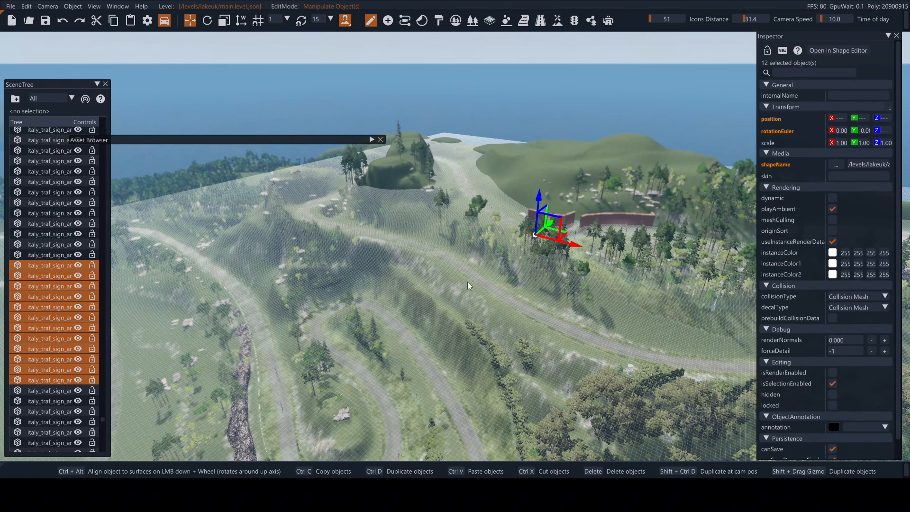
- Survey the overlaid terrain around the tree-topped mound, the lower rock-walled hairpin and the wooded slope
{"action": "key", "text": "w"}
{"action": "right_click_drag", "start_coordinate": [501, 251], "coordinate": [494, 216]}
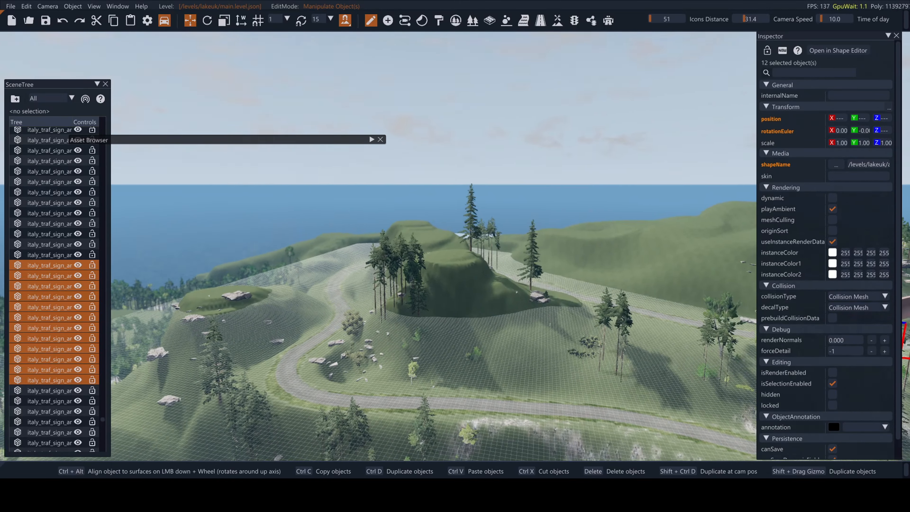
{"action": "key", "text": "d"}
{"action": "right_click_drag", "start_coordinate": [559, 194], "coordinate": [343, 175]}
{"action": "key", "text": "a"}
{"action": "key", "text": "w"}
{"action": "key", "text": "a"}
{"action": "key", "text": "w"}
{"action": "key", "text": "d"}
{"action": "key", "text": "d"}
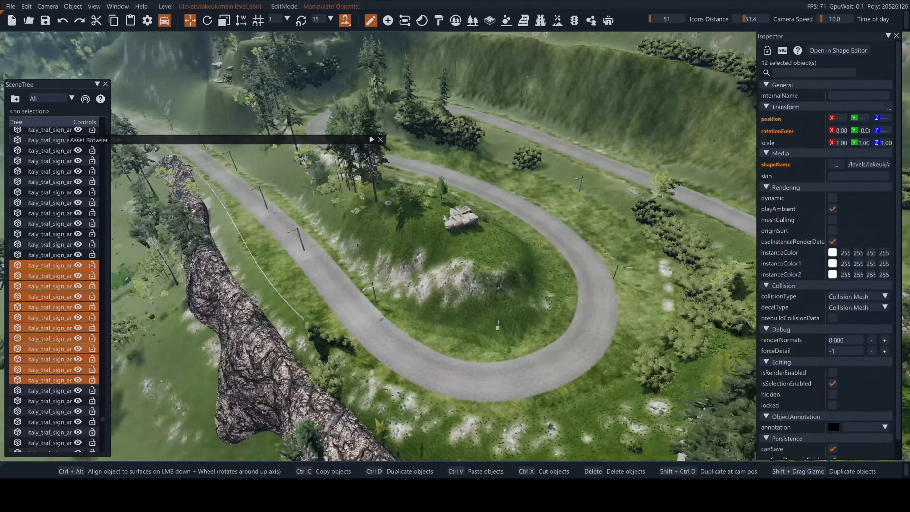
{"action": "right_click_drag", "start_coordinate": [666, 175], "coordinate": [713, 159]}
{"action": "key", "text": "s"}
{"action": "key", "text": "d"}
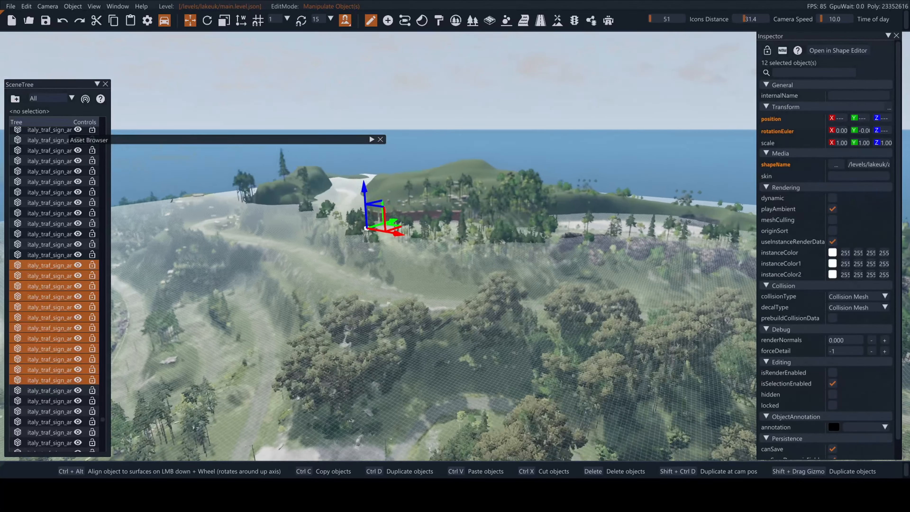
{"action": "right_click_drag", "start_coordinate": [522, 194], "coordinate": [312, 227]}
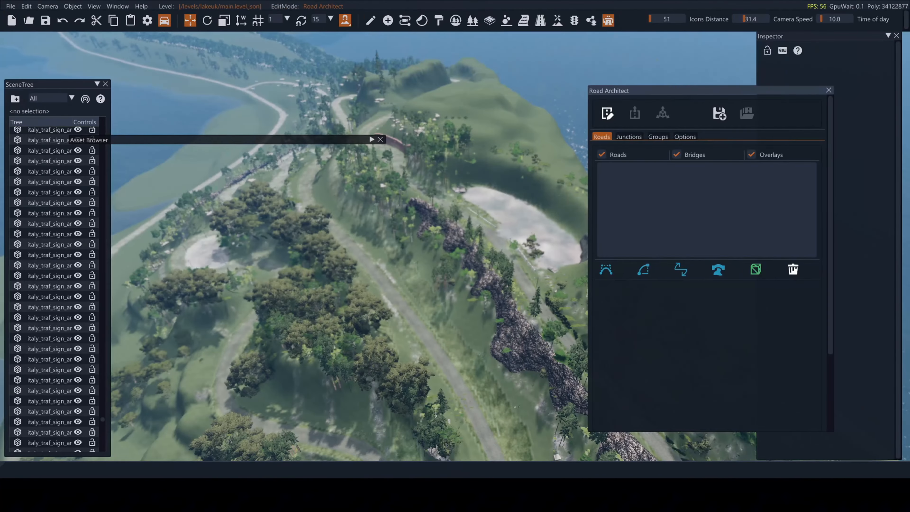
- Add a new road in Road Architect for the coastal stretch beside the pale clearing
{"action": "right_click_drag", "start_coordinate": [408, 229], "coordinate": [401, 304]}
{"action": "key", "text": "d"}
{"action": "right_click_drag", "start_coordinate": [315, 236], "coordinate": [335, 278]}
{"action": "right_click_drag", "start_coordinate": [369, 195], "coordinate": [304, 136]}
{"action": "right_click_drag", "start_coordinate": [437, 240], "coordinate": [540, 237]}
{"action": "left_click", "coordinate": [605, 271]}
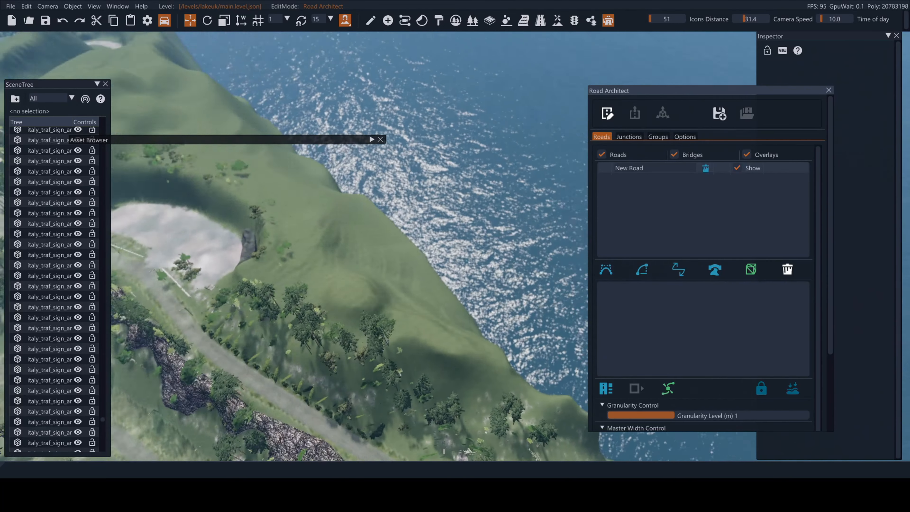
- Place the new road's first three nodes along the coastal road, from the looping bend to the pale clearing
{"action": "key", "text": "s"}
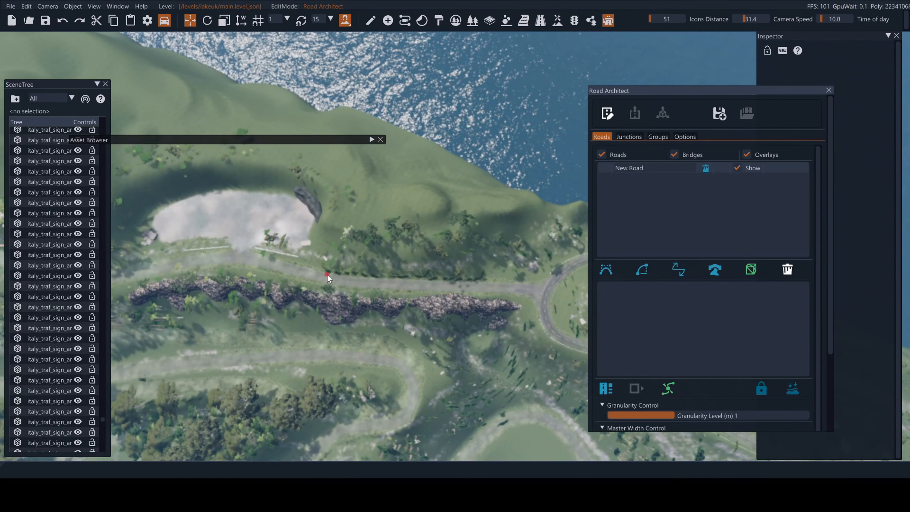
{"action": "key", "text": "w"}
{"action": "key", "text": "d"}
{"action": "key", "text": "a"}
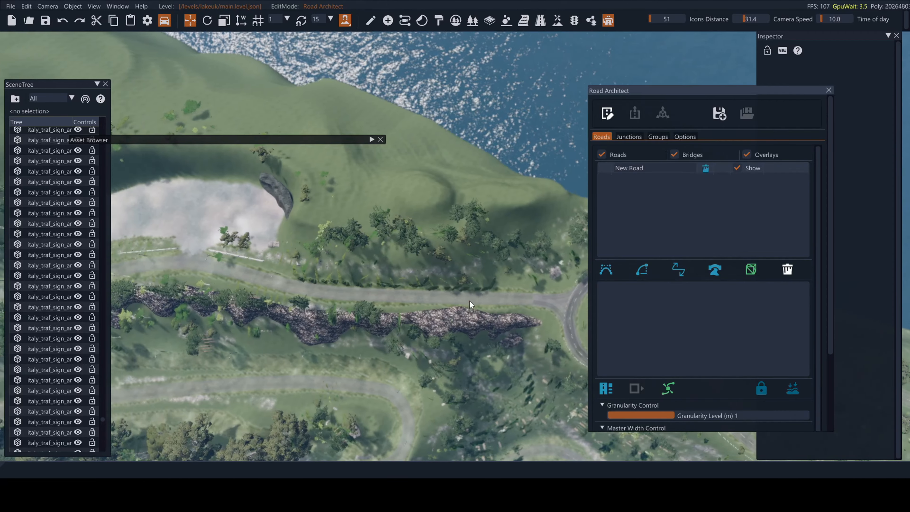
{"action": "left_click", "coordinate": [551, 298]}
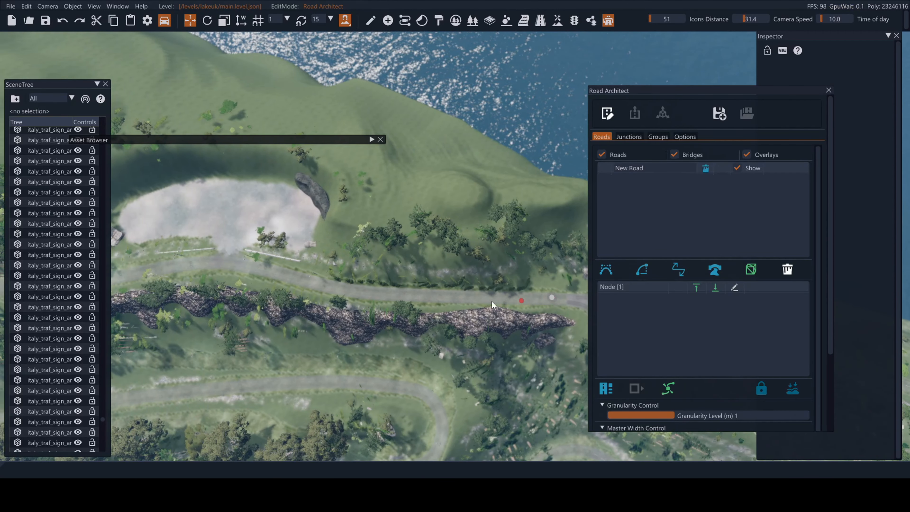
{"action": "left_click", "coordinate": [462, 297]}
{"action": "left_click", "coordinate": [291, 278]}
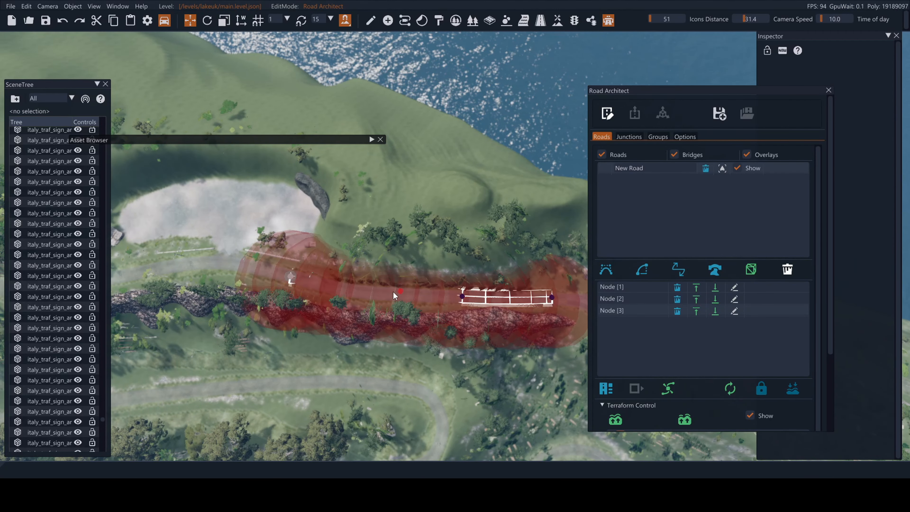
- Extend the road with two nodes along the existing route past the pale clearing
{"action": "key", "text": "a"}
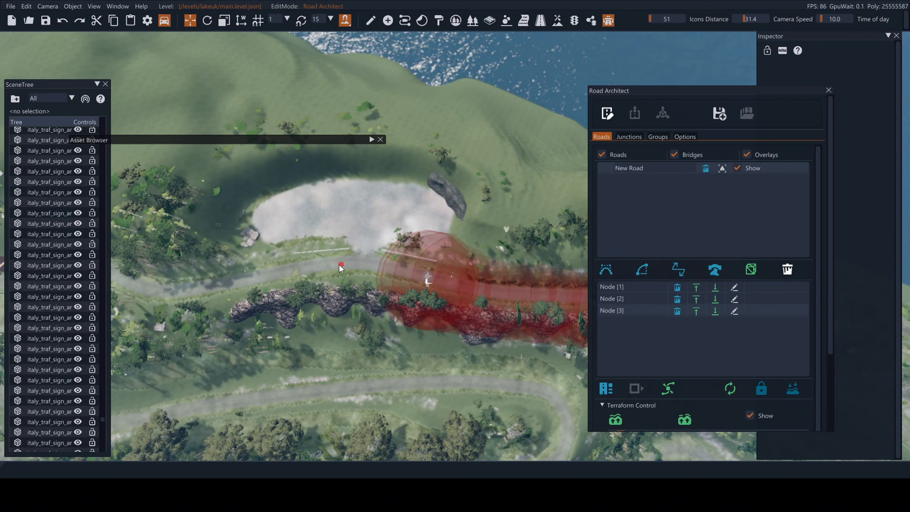
{"action": "left_click", "coordinate": [338, 263]}
{"action": "left_click", "coordinate": [233, 281]}
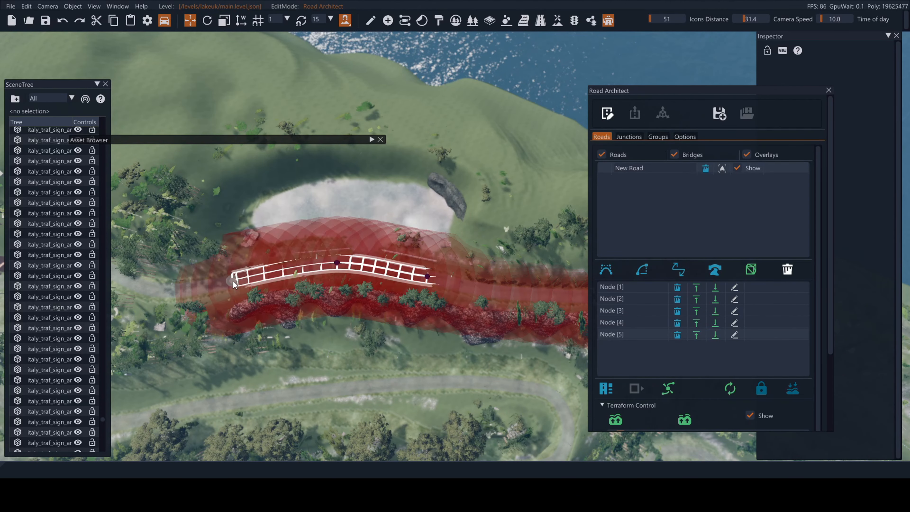
- Add five nodes following the winding road past the low brick wall and around the bend beyond it
{"action": "key", "text": "a"}
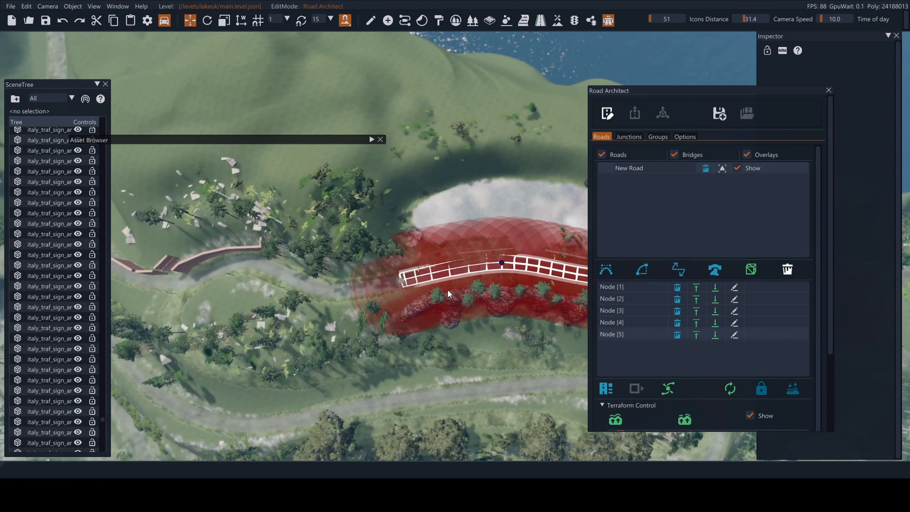
{"action": "key", "text": "a"}
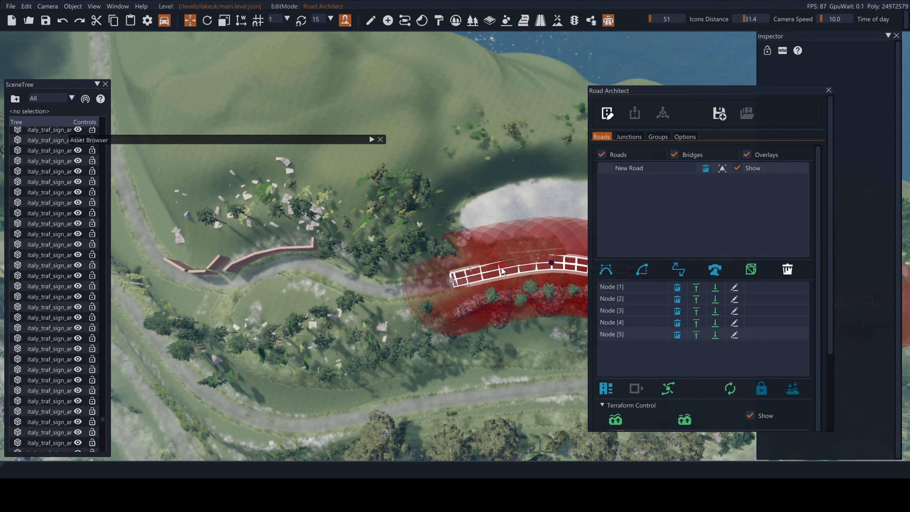
{"action": "left_click", "coordinate": [383, 293]}
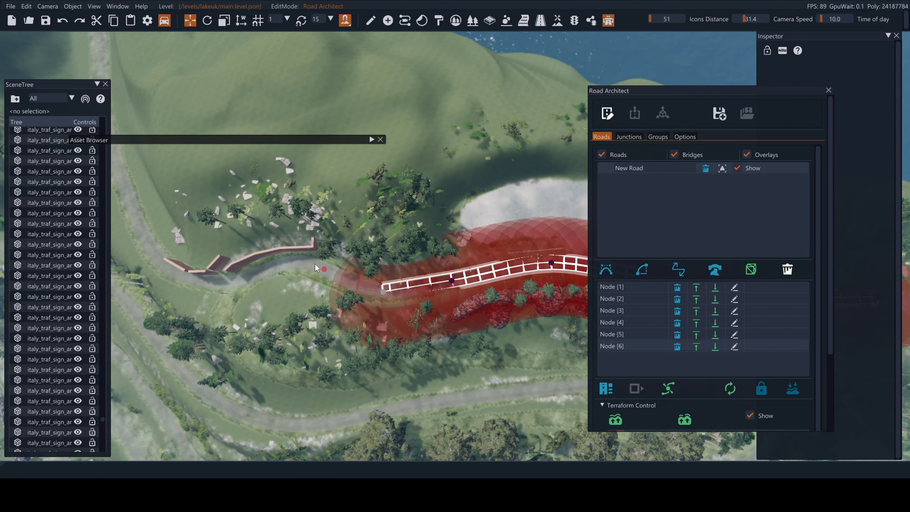
{"action": "left_click", "coordinate": [308, 261]}
{"action": "left_click", "coordinate": [239, 280]}
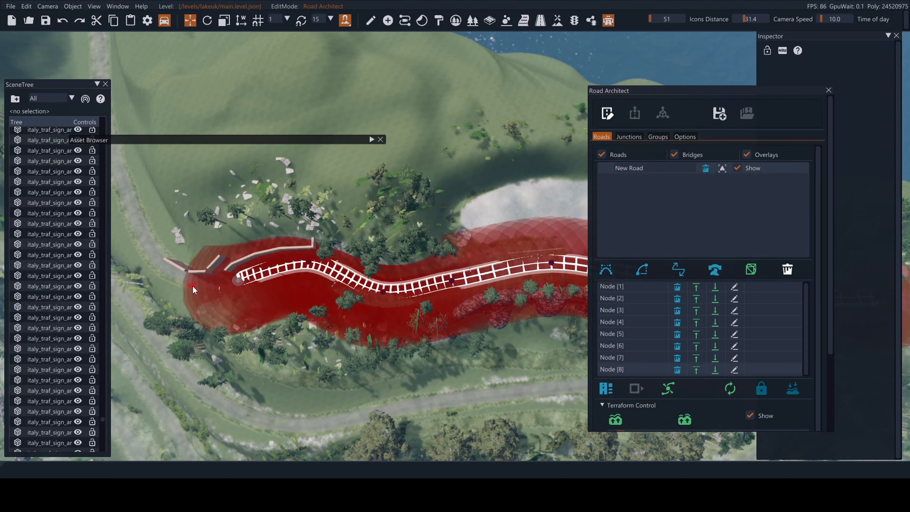
{"action": "left_click", "coordinate": [179, 277]}
{"action": "left_click", "coordinate": [149, 237]}
- Continue the road with four nodes up the existing road to the start of the hill loop
{"action": "key", "text": "a"}
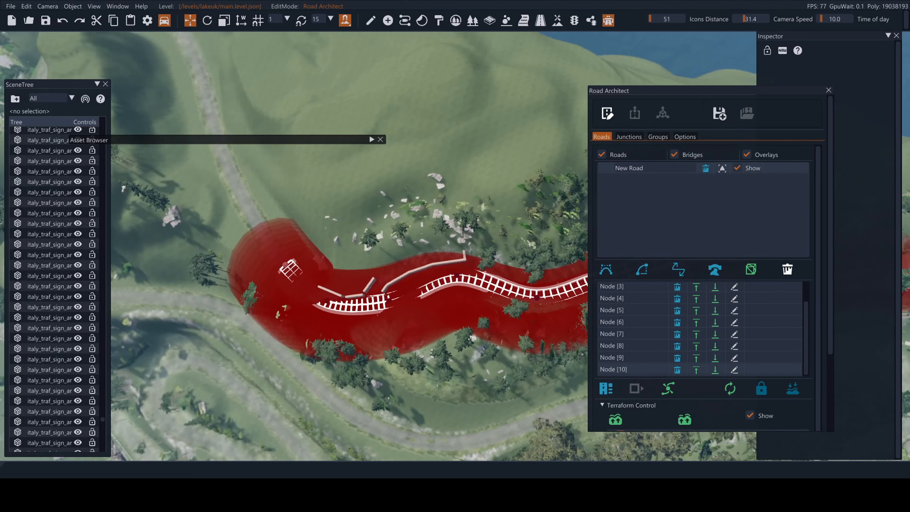
{"action": "right_click_drag", "start_coordinate": [170, 216], "coordinate": [289, 269]}
{"action": "left_click", "coordinate": [467, 272]}
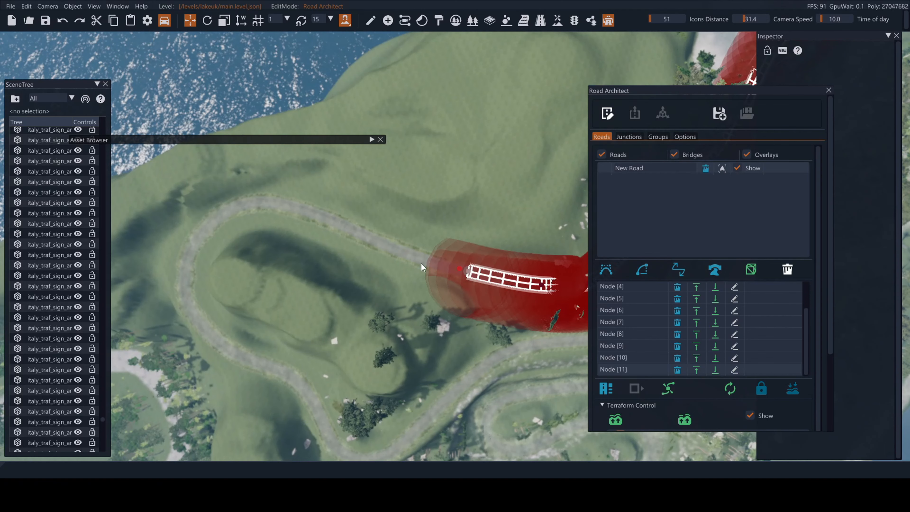
{"action": "left_click", "coordinate": [393, 248]}
{"action": "left_click", "coordinate": [324, 217]}
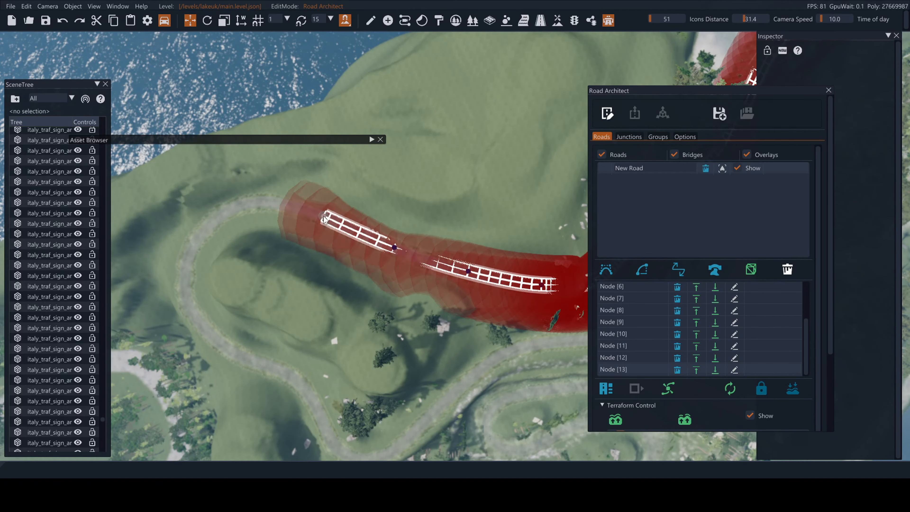
{"action": "left_click", "coordinate": [267, 201]}
- Trace the seaward curve around the grassy mound with further road nodes
{"action": "key", "text": "a"}
{"action": "right_click_drag", "start_coordinate": [266, 202], "coordinate": [423, 154]}
{"action": "key", "text": "a"}
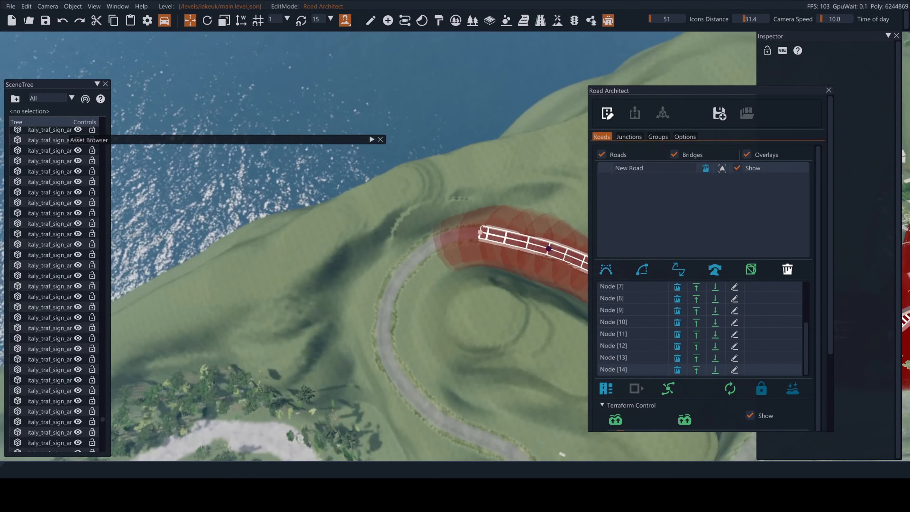
{"action": "right_click_drag", "start_coordinate": [323, 244], "coordinate": [379, 249]}
{"action": "left_click", "coordinate": [377, 251]}
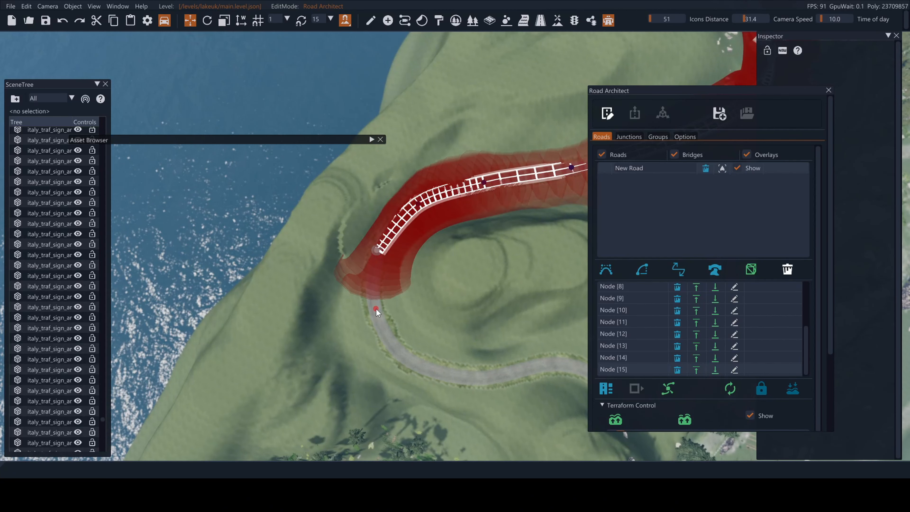
{"action": "left_click", "coordinate": [376, 309]}
{"action": "left_click", "coordinate": [403, 360]}
{"action": "key", "text": "s"}
{"action": "key", "text": "d"}
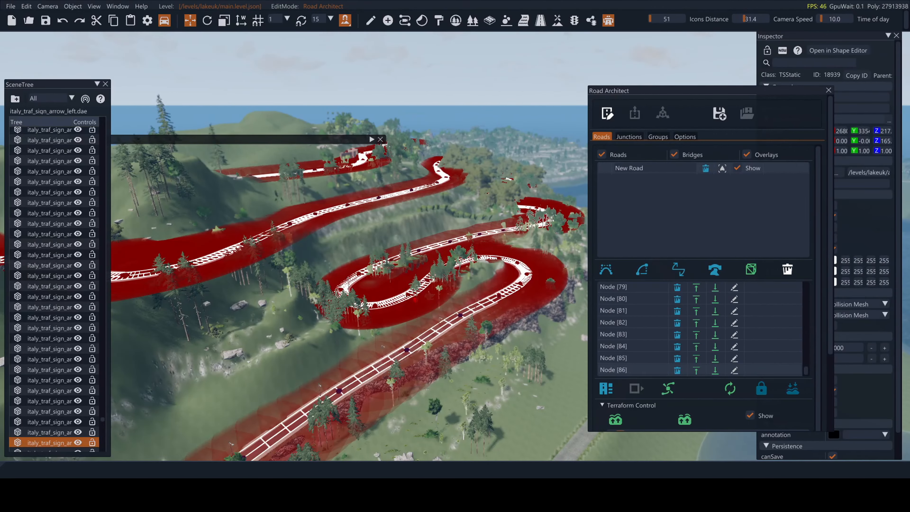
- Survey the traced road and its terraforming range across the switchbacks, the hillside and the wooded bend
{"action": "right_click_drag", "start_coordinate": [415, 300], "coordinate": [380, 226]}
{"action": "key", "text": "w"}
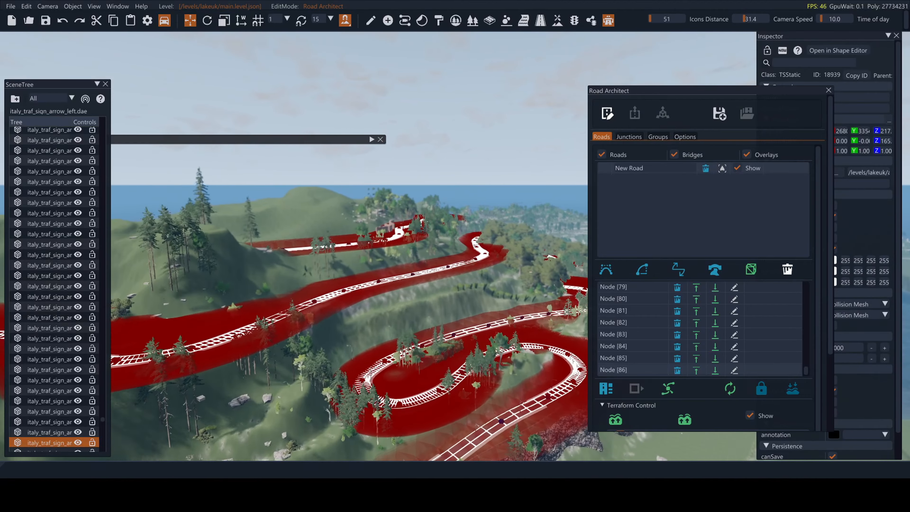
{"action": "key", "text": "w"}
{"action": "right_click_drag", "start_coordinate": [418, 302], "coordinate": [275, 309]}
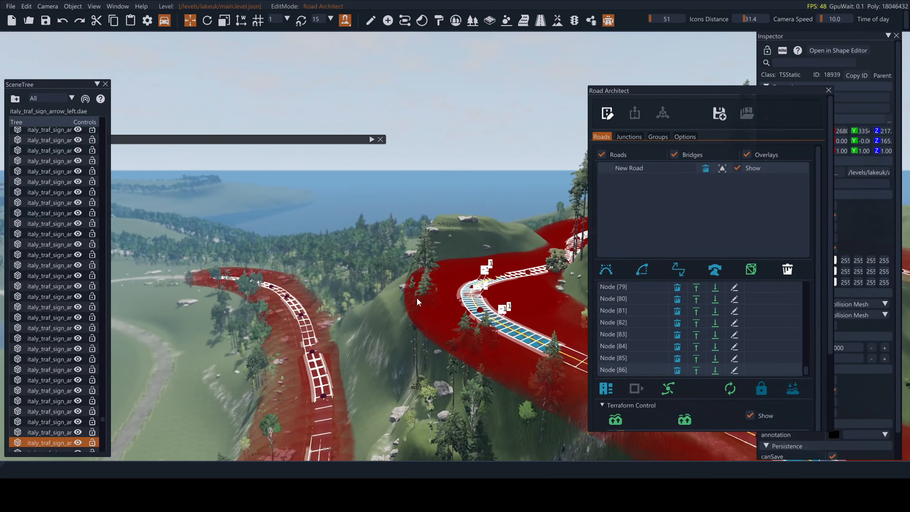
{"action": "key", "text": "s"}
{"action": "right_click_drag", "start_coordinate": [419, 302], "coordinate": [435, 228]}
{"action": "key", "text": "w"}
{"action": "key", "text": "s"}
{"action": "key", "text": "w"}
{"action": "key", "text": "s"}
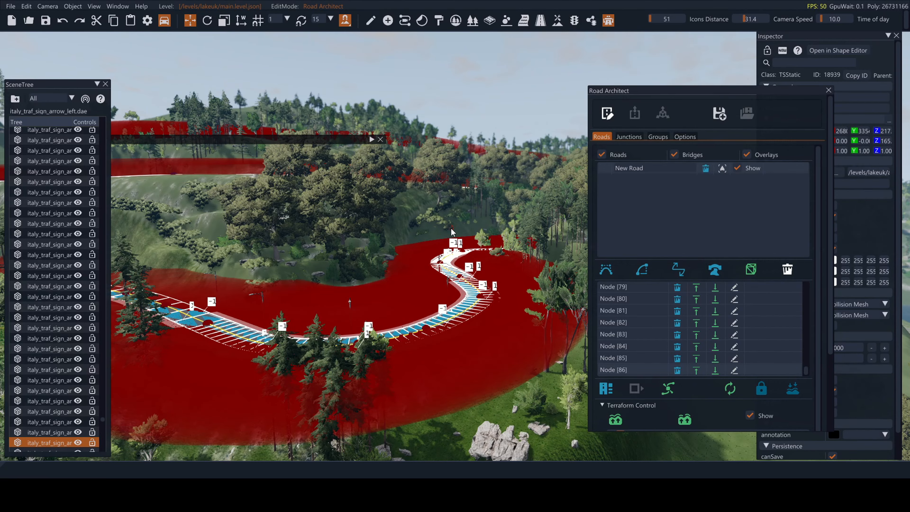
- Compare the road by the brick-walled bend with its proposed terraforming range hidden and shown
{"action": "right_click_drag", "start_coordinate": [437, 236], "coordinate": [466, 327]}
{"action": "key", "text": "w"}
{"action": "key", "text": "s"}
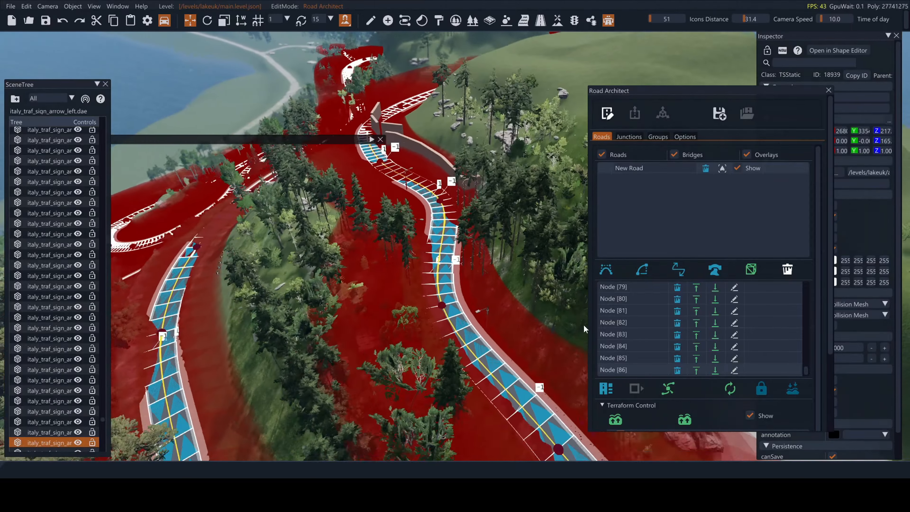
{"action": "left_click", "coordinate": [750, 415]}
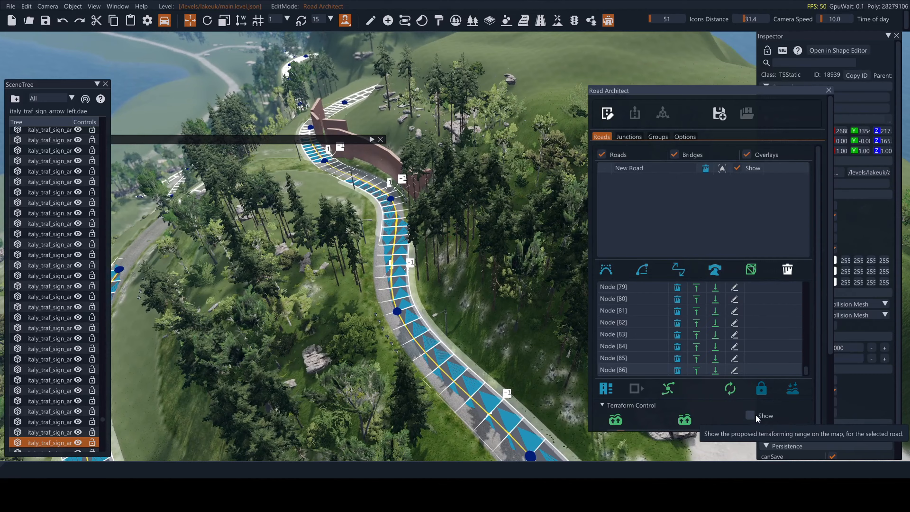
{"action": "left_click", "coordinate": [754, 415]}
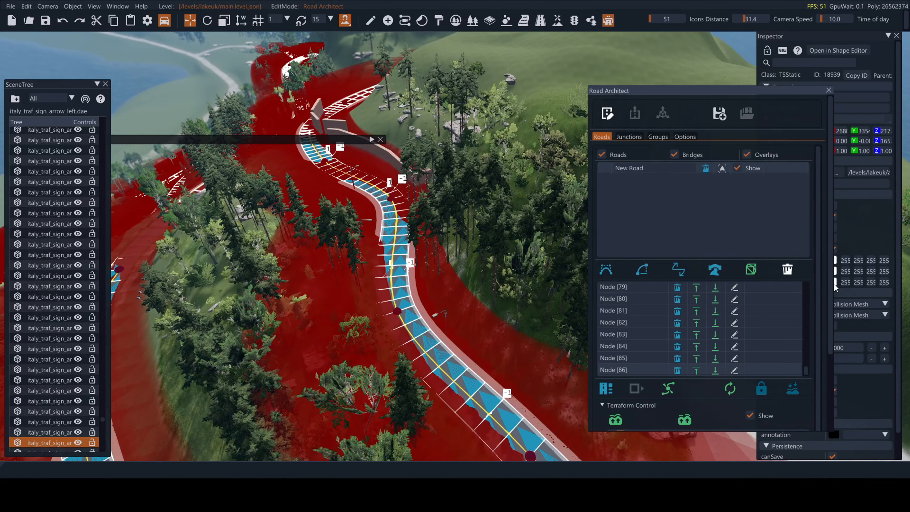
- Set the road's granularity level to 3
{"action": "scroll", "coordinate": [832, 423], "scroll_direction": "down", "scroll_amount": 4}
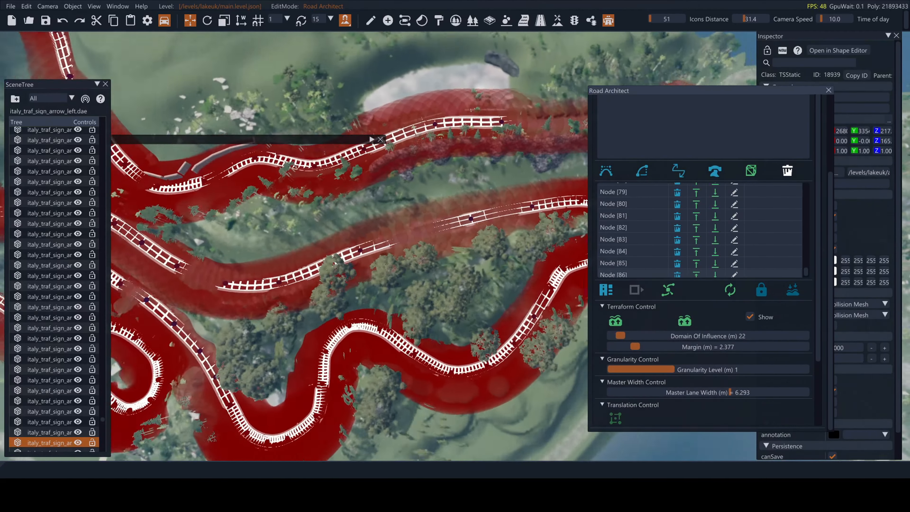
{"action": "key", "text": "a"}
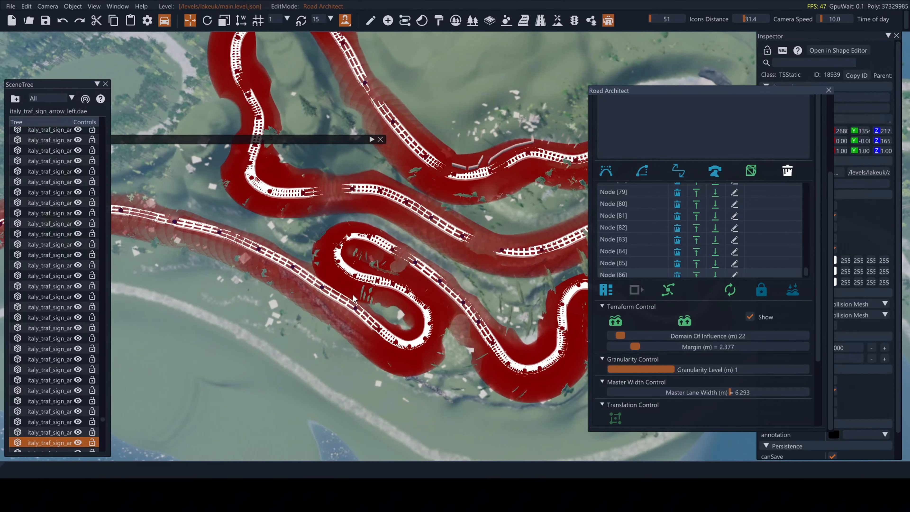
{"action": "right_click_drag", "start_coordinate": [333, 294], "coordinate": [301, 255]}
{"action": "key", "text": "w"}
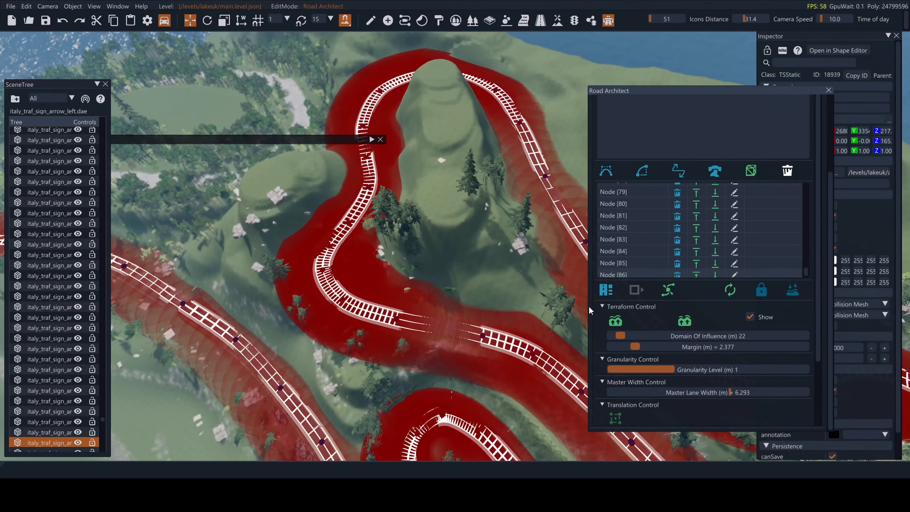
{"action": "scroll", "coordinate": [806, 311], "scroll_direction": "down", "scroll_amount": 3}
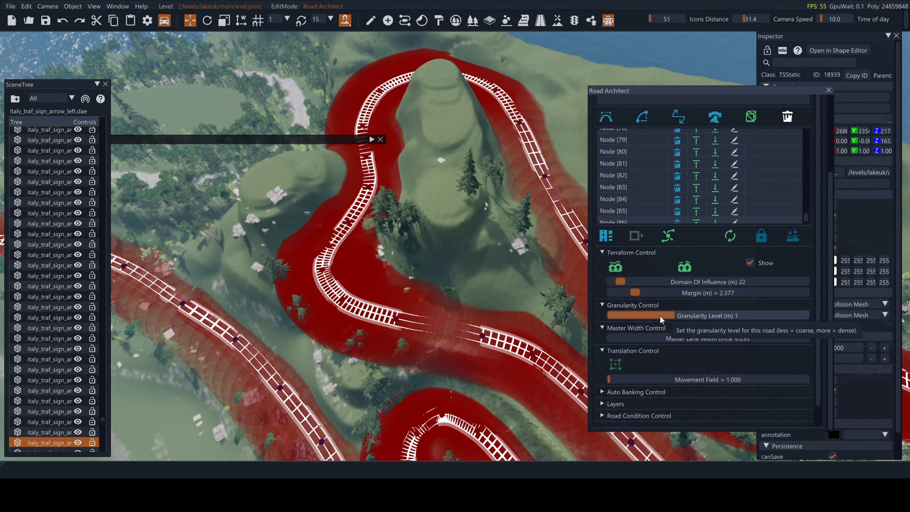
{"action": "left_click", "coordinate": [750, 316]}
{"action": "left_click_drag", "start_coordinate": [751, 318], "coordinate": [788, 317]}
- Set the road's master lane width to 3.550 m
{"action": "key", "text": "w"}
{"action": "right_click_drag", "start_coordinate": [422, 276], "coordinate": [442, 286]}
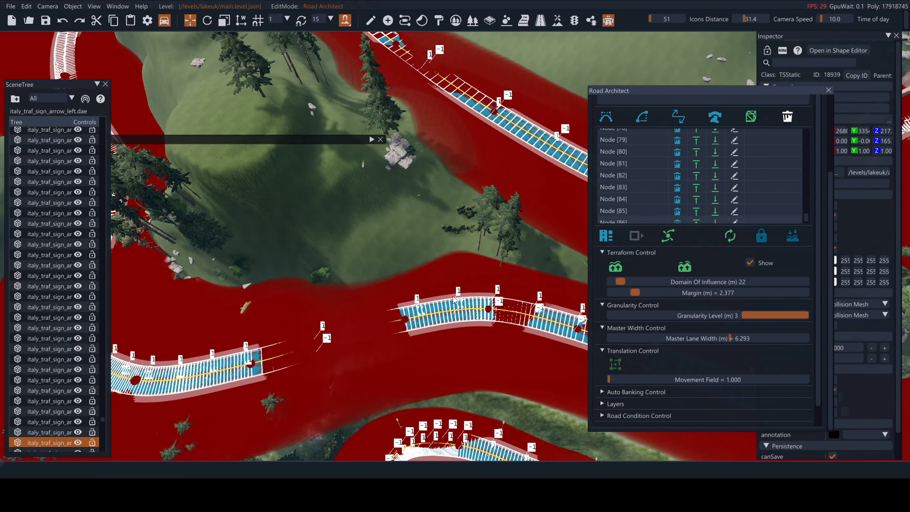
{"action": "key", "text": "s"}
{"action": "right_click_drag", "start_coordinate": [448, 289], "coordinate": [465, 233]}
{"action": "left_click_drag", "start_coordinate": [730, 340], "coordinate": [671, 341]}
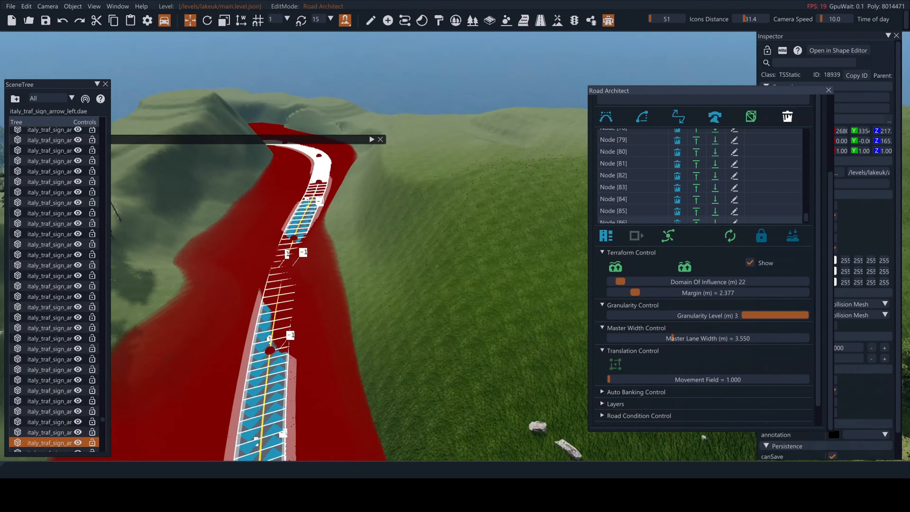
- Set the master lane width to 6.134 m and hide the proposed terraforming range
{"action": "right_click_drag", "start_coordinate": [447, 172], "coordinate": [459, 231]}
{"action": "key", "text": "w"}
{"action": "key", "text": "a"}
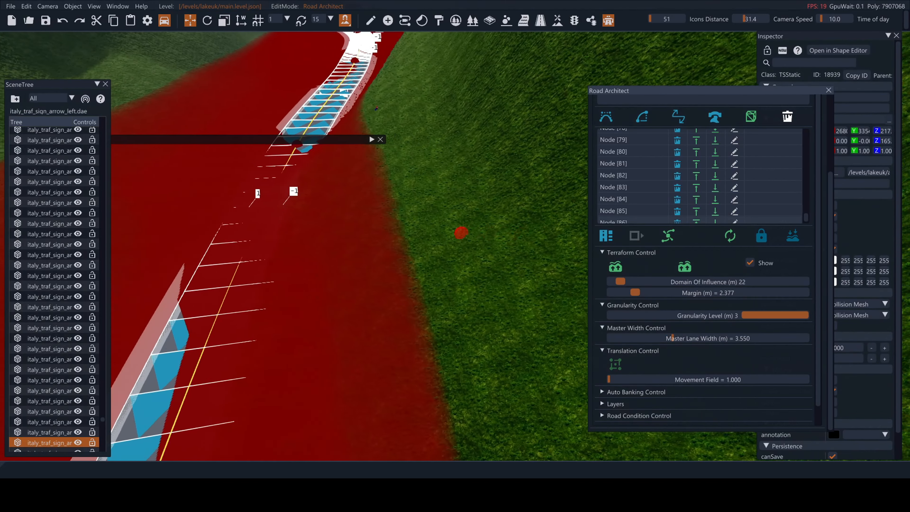
{"action": "right_click_drag", "start_coordinate": [401, 337], "coordinate": [369, 369]}
{"action": "right_click_drag", "start_coordinate": [461, 202], "coordinate": [432, 266]}
{"action": "key", "text": "s"}
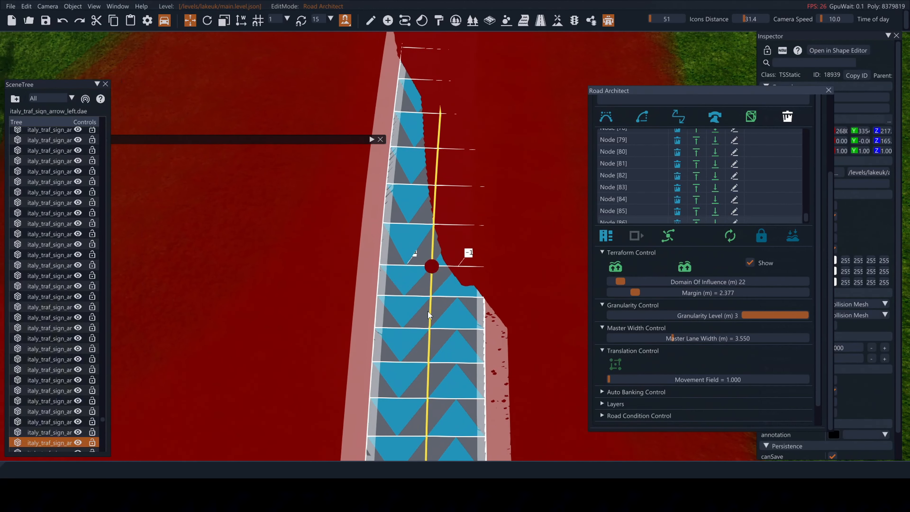
{"action": "left_click_drag", "start_coordinate": [663, 341], "coordinate": [727, 337]}
{"action": "left_click", "coordinate": [750, 263]}
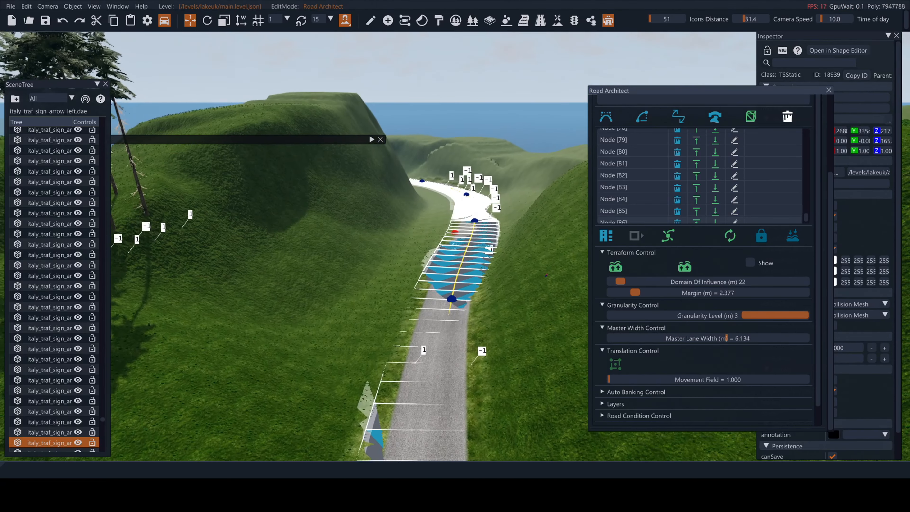
- Check how the traced road lines up with the existing asphalt through the hill cutting and the following bends
{"action": "key", "text": "w"}
{"action": "right_click_drag", "start_coordinate": [454, 232], "coordinate": [437, 224]}
{"action": "key", "text": "s"}
{"action": "key", "text": "s"}
{"action": "key", "text": "d"}
{"action": "key", "text": "d"}
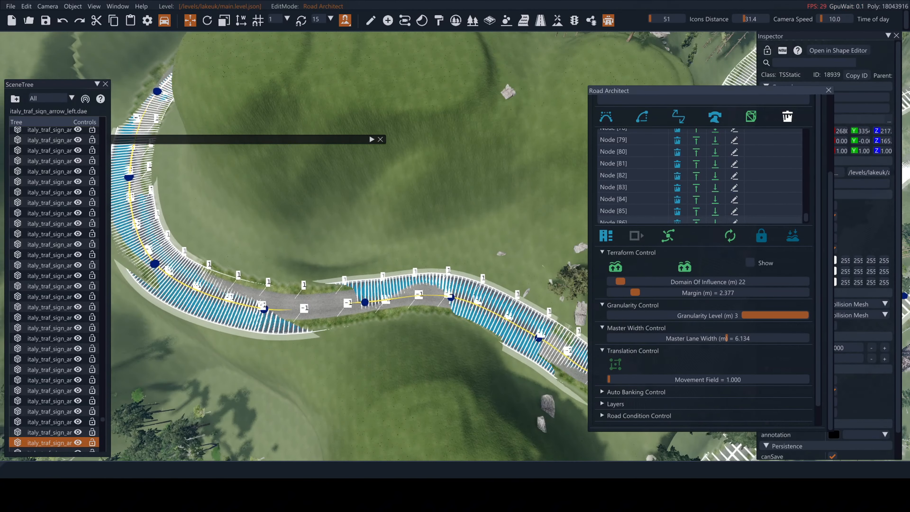
{"action": "right_click_drag", "start_coordinate": [370, 301], "coordinate": [437, 274]}
{"action": "key", "text": "d"}
{"action": "key", "text": "d"}
- Shift the road node where the tight curve meets the straight onto the centre of the existing asphalt
{"action": "right_click_drag", "start_coordinate": [573, 247], "coordinate": [489, 248]}
{"action": "right_click_drag", "start_coordinate": [412, 282], "coordinate": [398, 278]}
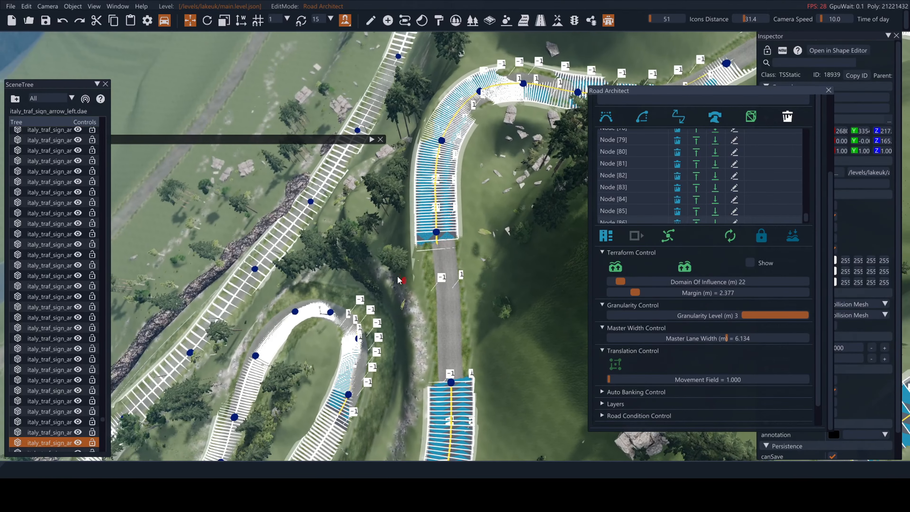
{"action": "left_click", "coordinate": [434, 233]}
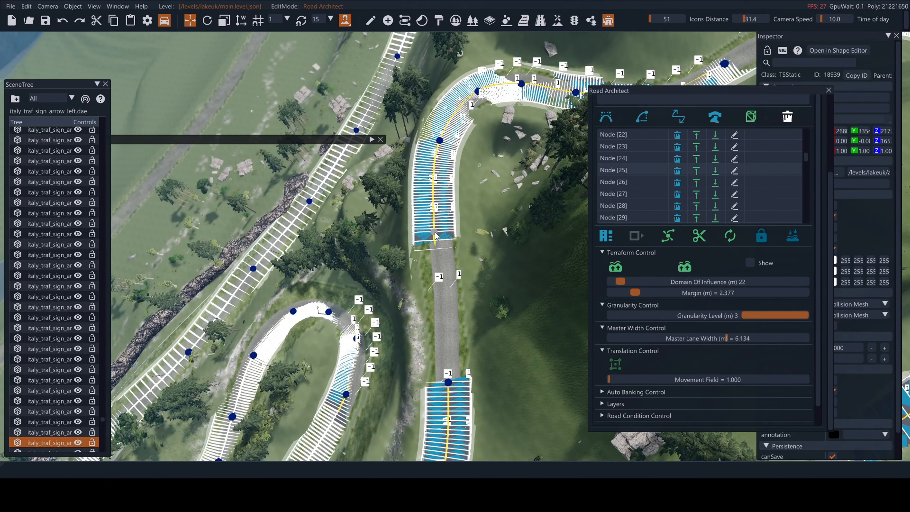
{"action": "left_click_drag", "start_coordinate": [436, 236], "coordinate": [441, 235]}
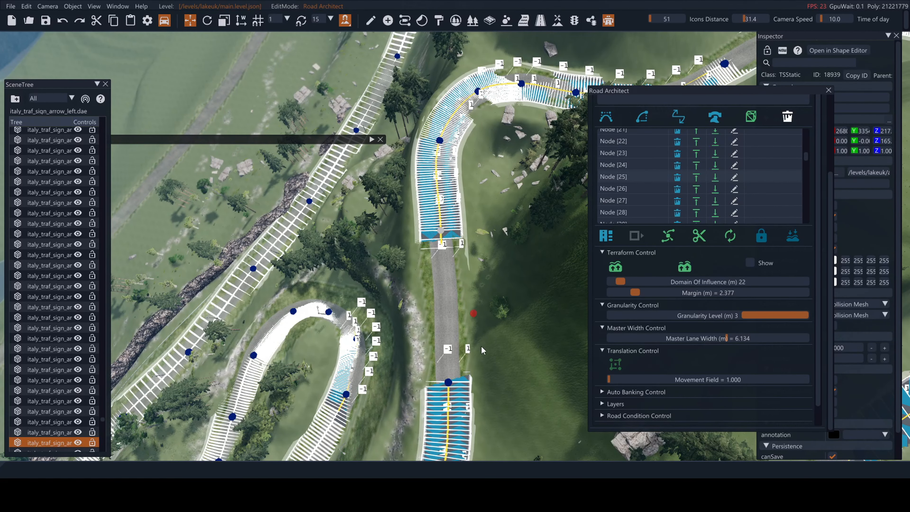
- Inspect the traced road's hairpins and straights along the hillside from several angles to judge their fit with the slope
{"action": "key", "text": "a"}
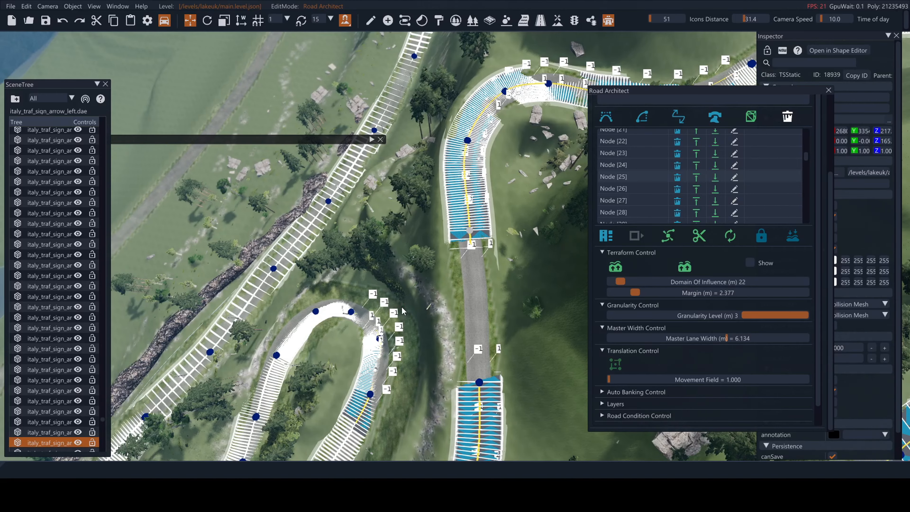
{"action": "mouse_move", "coordinate": [431, 162]}
{"action": "right_mouse_down"}
{"action": "mouse_move", "coordinate": [437, 245]}
{"action": "mouse_move", "coordinate": [452, 227]}
{"action": "right_mouse_up"}
{"action": "right_click_drag", "start_coordinate": [455, 232], "coordinate": [494, 225]}
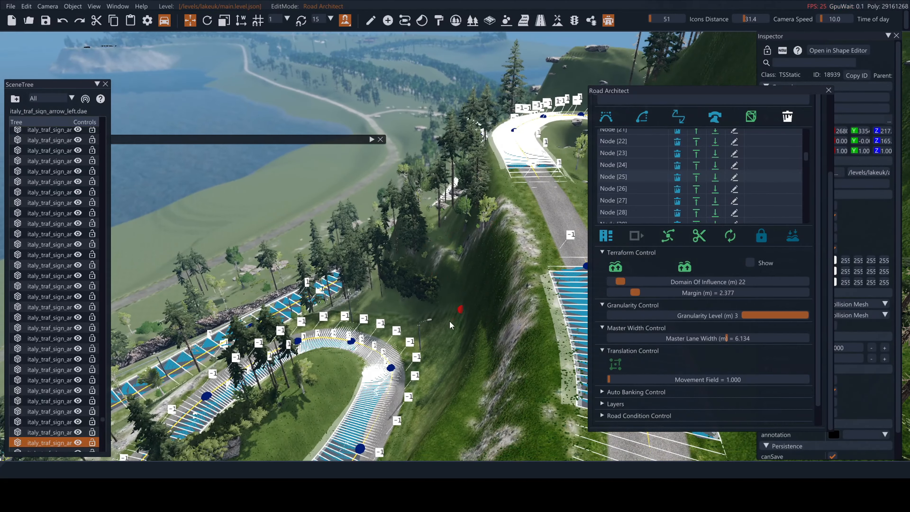
{"action": "right_click_drag", "start_coordinate": [449, 321], "coordinate": [502, 273]}
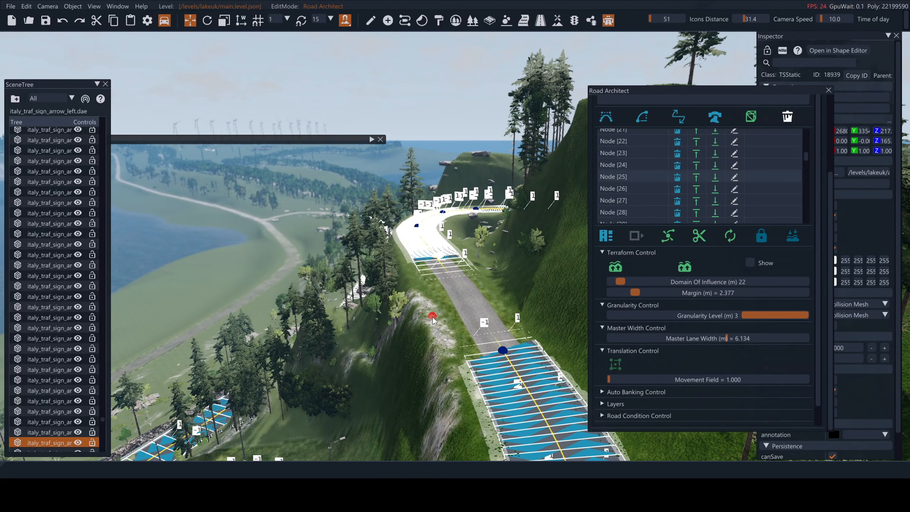
{"action": "right_click_drag", "start_coordinate": [426, 306], "coordinate": [548, 332]}
{"action": "right_click_drag", "start_coordinate": [372, 310], "coordinate": [419, 297]}
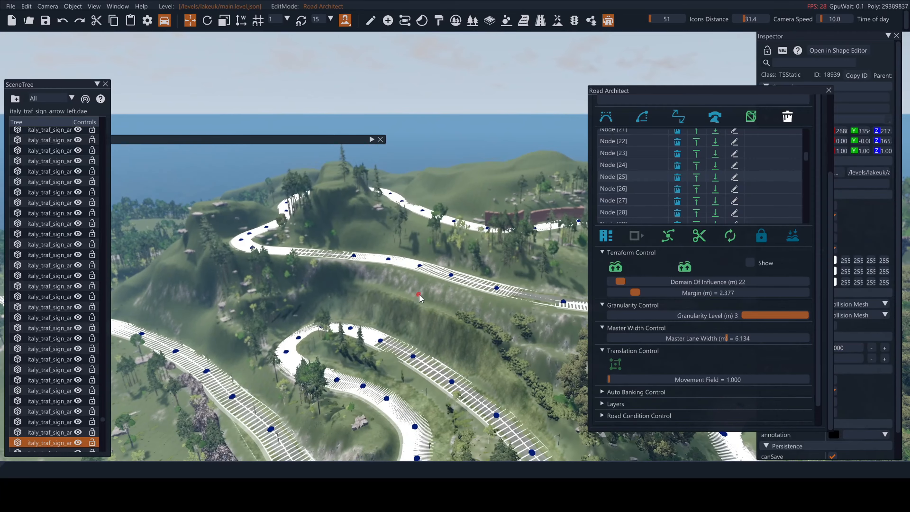
{"action": "key", "text": "w"}
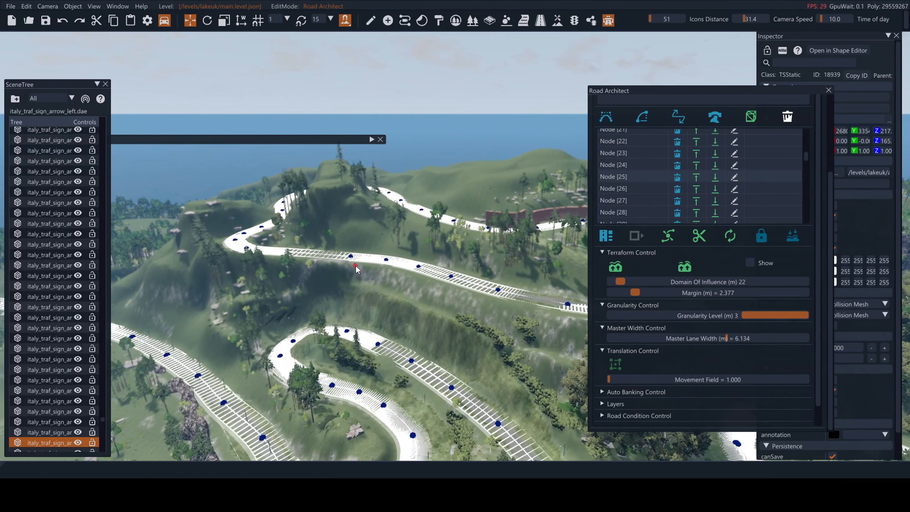
{"action": "right_click_drag", "start_coordinate": [359, 267], "coordinate": [499, 298]}
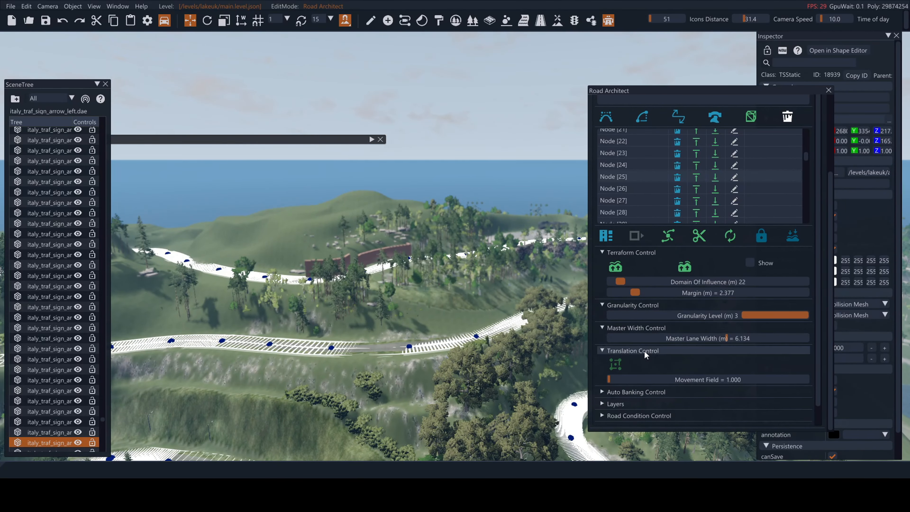
- Enable auto banking together with extra hairpin width for the traced road
{"action": "scroll", "coordinate": [727, 350], "scroll_direction": "down", "scroll_amount": 1}
{"action": "left_click", "coordinate": [711, 370]}
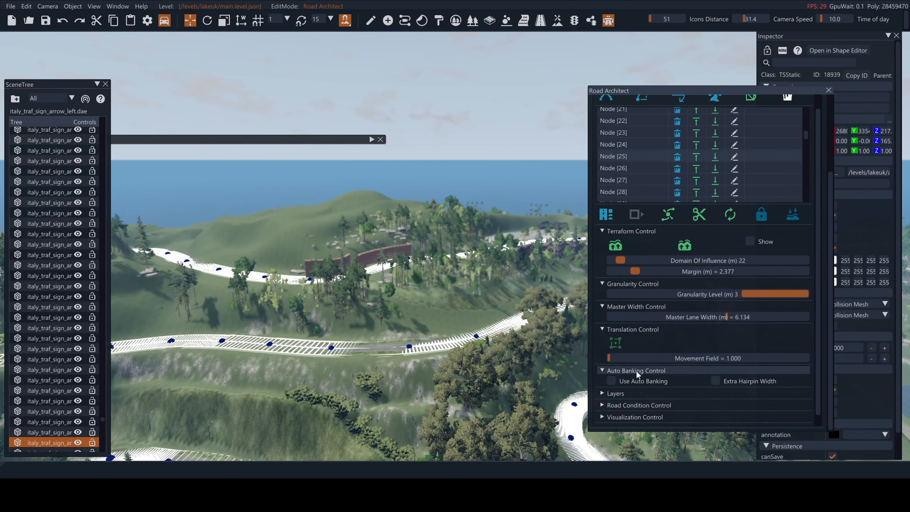
{"action": "left_click", "coordinate": [715, 381]}
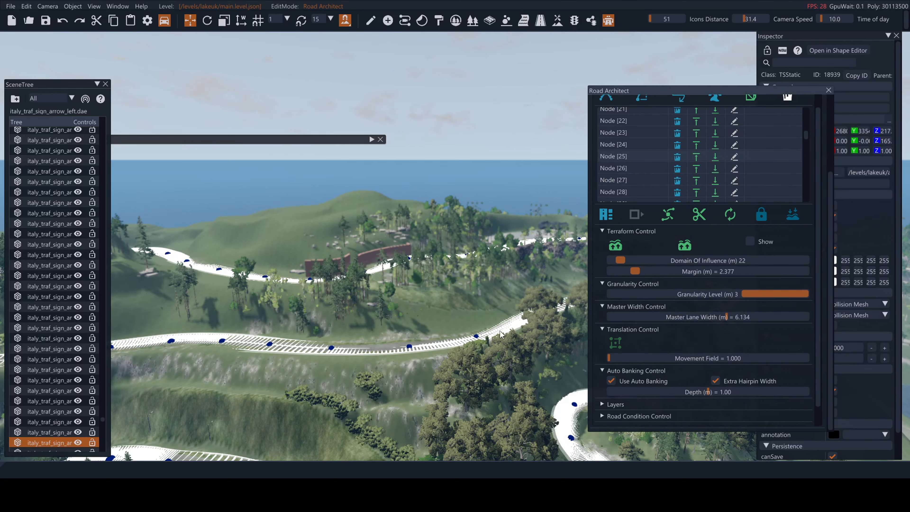
- Check the banking on a tight bend and set the auto banking depth to 0.36 m
{"action": "right_click_drag", "start_coordinate": [492, 305], "coordinate": [559, 258]}
{"action": "key", "text": "w"}
{"action": "key", "text": "s"}
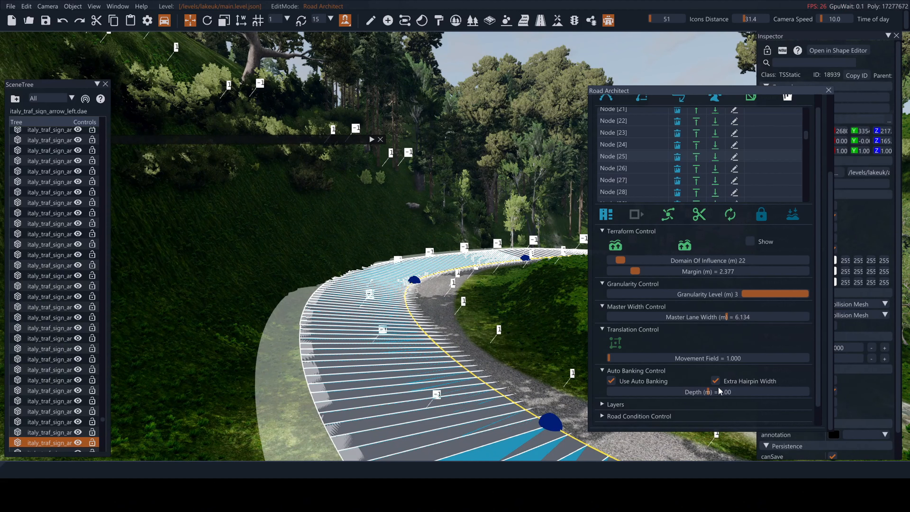
{"action": "left_click_drag", "start_coordinate": [719, 391], "coordinate": [644, 392]}
- Terraform the terrain to the banked hillside road with a 22 m domain of influence and 2.377 m margin
{"action": "right_click_drag", "start_coordinate": [549, 306], "coordinate": [581, 322]}
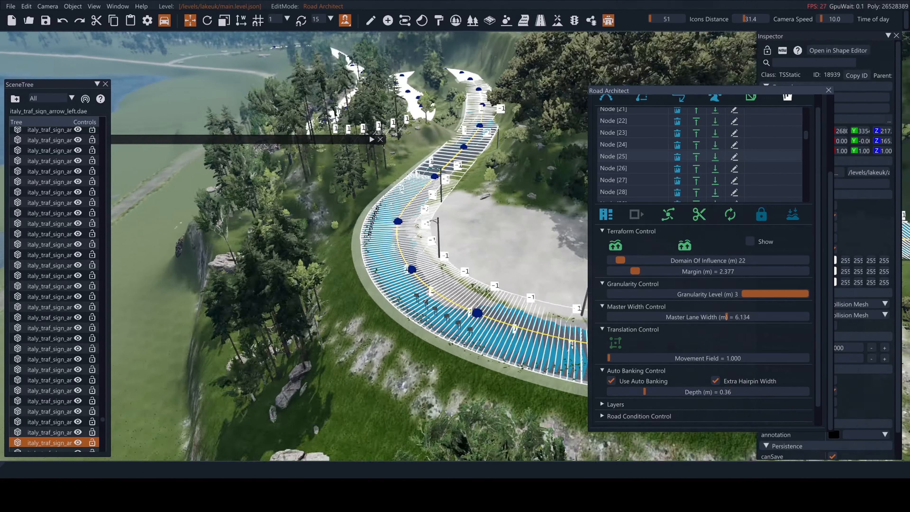
{"action": "key", "text": "w"}
{"action": "mouse_move", "coordinate": [455, 234]}
{"action": "right_mouse_down"}
{"action": "mouse_move", "coordinate": [477, 229]}
{"action": "mouse_move", "coordinate": [454, 204]}
{"action": "mouse_move", "coordinate": [466, 176]}
{"action": "mouse_move", "coordinate": [483, 232]}
{"action": "mouse_move", "coordinate": [459, 234]}
{"action": "right_mouse_up"}
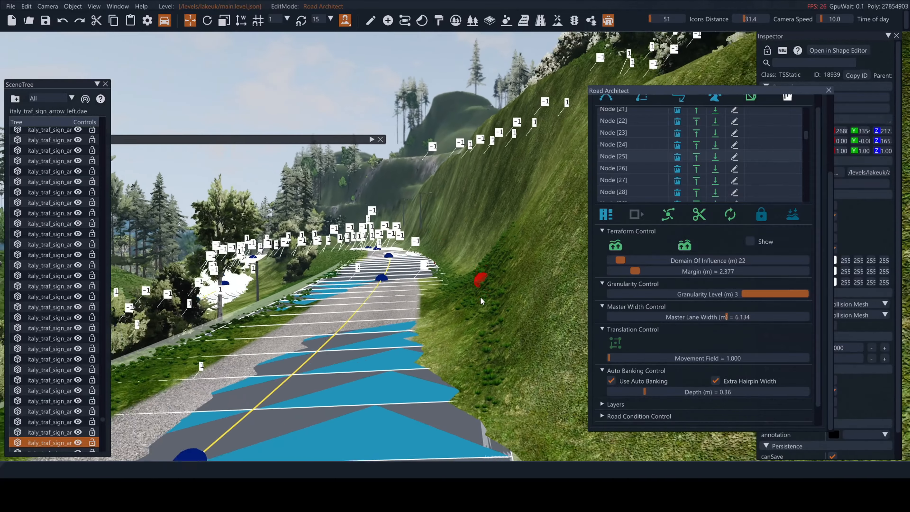
{"action": "key", "text": "s"}
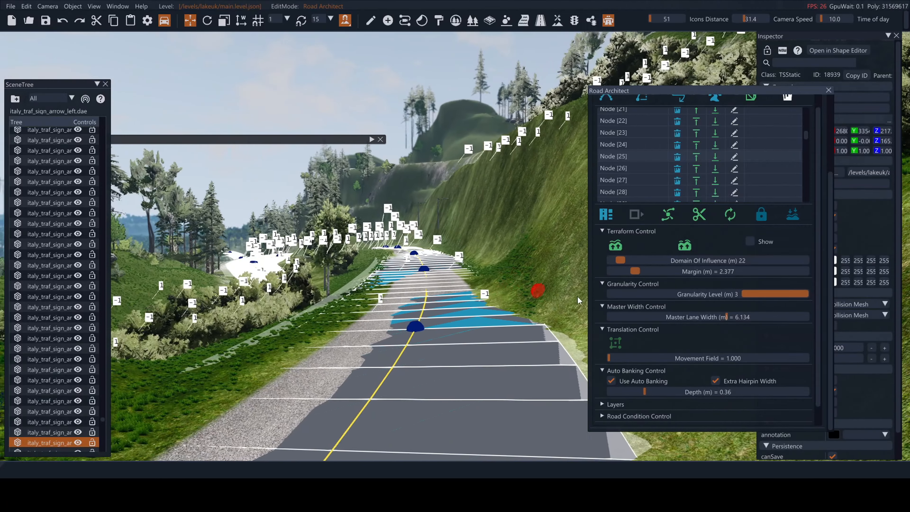
{"action": "left_click", "coordinate": [684, 246]}
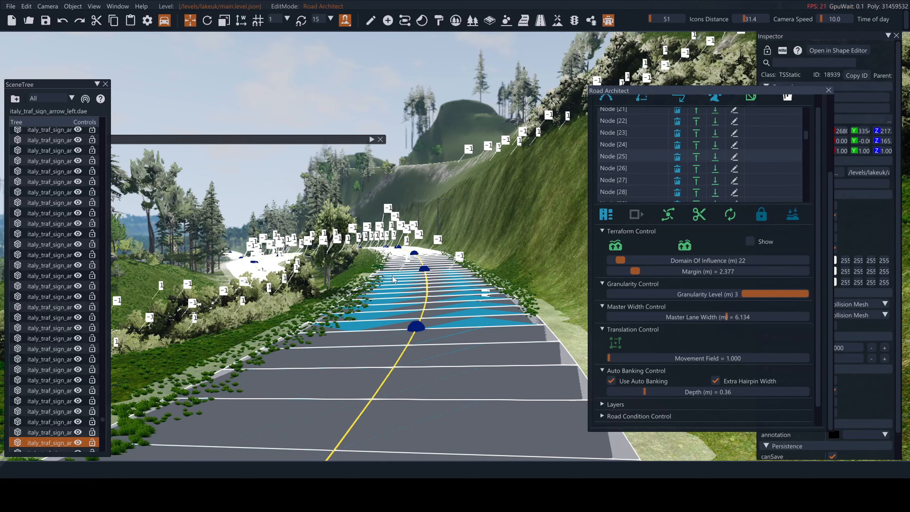
- Examine how the terraformed ground meets the road along the straights and hairpins of the hillside route
{"action": "key", "text": "w"}
{"action": "right_click_drag", "start_coordinate": [393, 280], "coordinate": [376, 301]}
{"action": "key", "text": "s"}
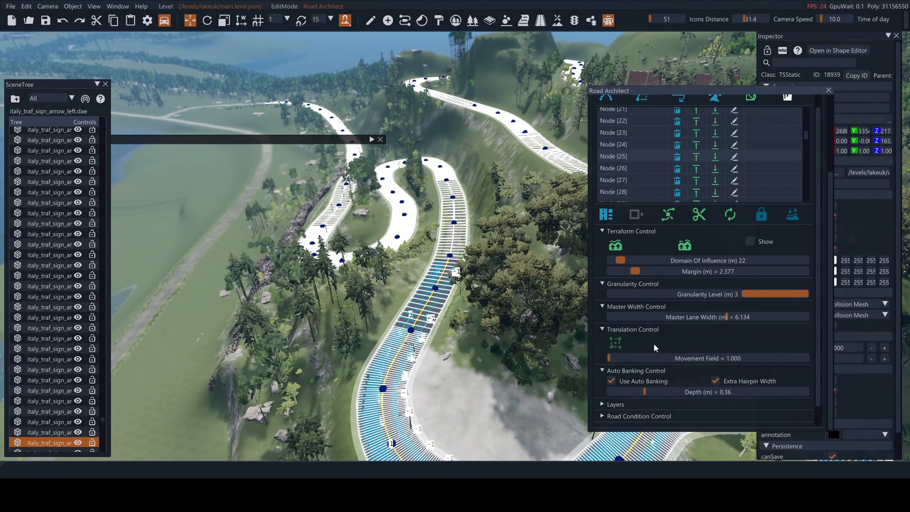
{"action": "scroll", "coordinate": [655, 347], "scroll_direction": "down", "scroll_amount": 2}
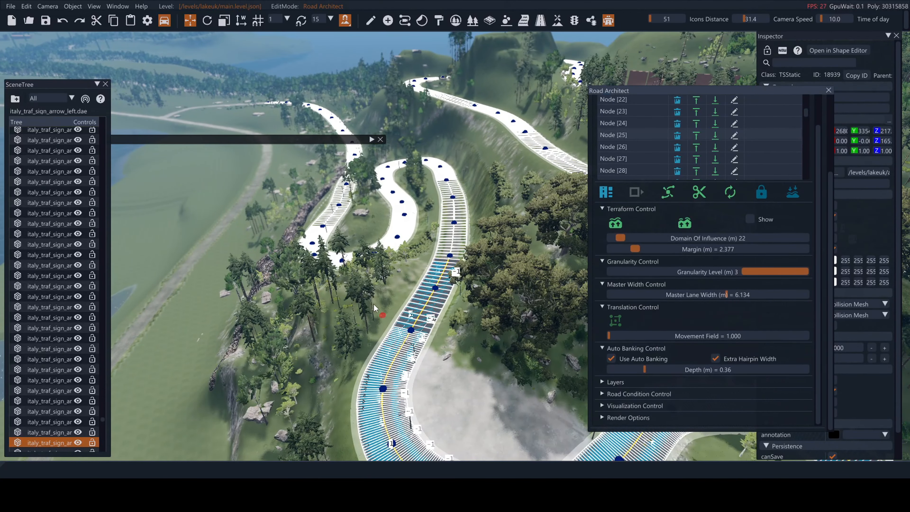
{"action": "key", "text": "s"}
{"action": "right_click_drag", "start_coordinate": [374, 308], "coordinate": [451, 243]}
{"action": "key", "text": "d"}
{"action": "key", "text": "d"}
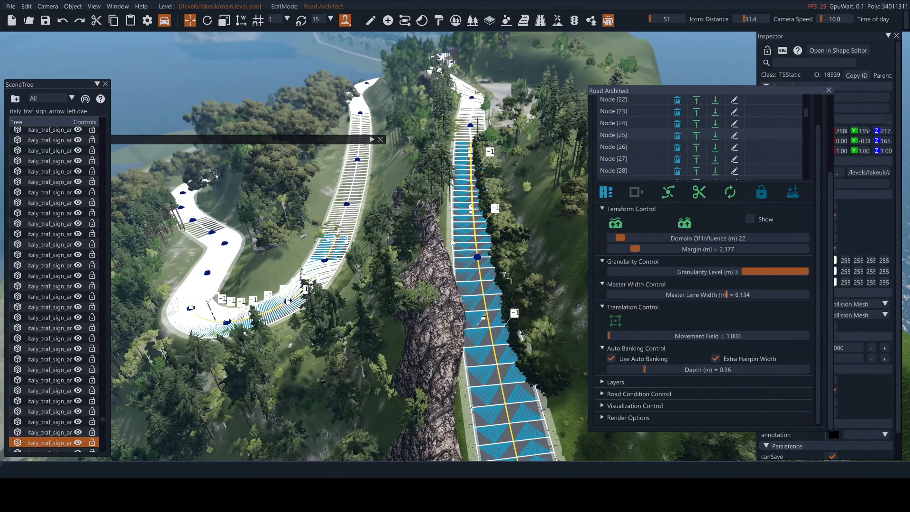
- Clear the whole Road Architect road network from the level and close the Road Architect window
{"action": "scroll", "coordinate": [746, 204], "scroll_direction": "up", "scroll_amount": 5}
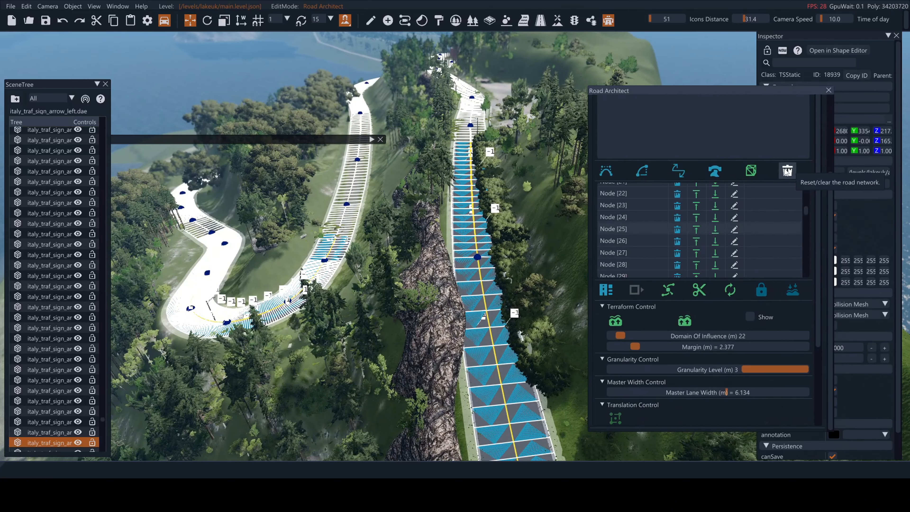
{"action": "left_click", "coordinate": [786, 171]}
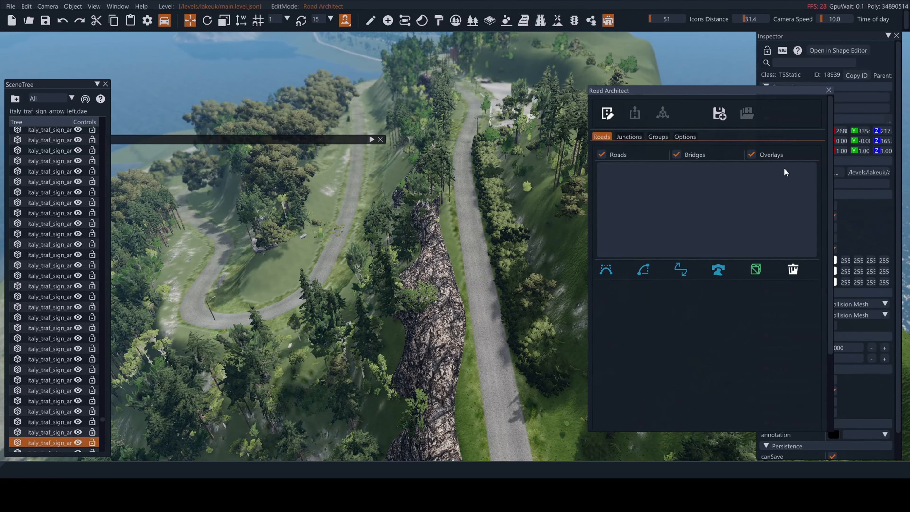
{"action": "left_click", "coordinate": [828, 90]}
- Apply the dashed centre-line marking's properties from the main road to the hillside decal road at the junction
{"action": "key", "text": "w"}
{"action": "right_click_drag", "start_coordinate": [512, 216], "coordinate": [422, 122]}
{"action": "key", "text": "w"}
{"action": "key", "text": "w"}
{"action": "key", "text": "w"}
{"action": "key", "text": "w"}
{"action": "key", "text": "a"}
{"action": "key", "text": "w"}
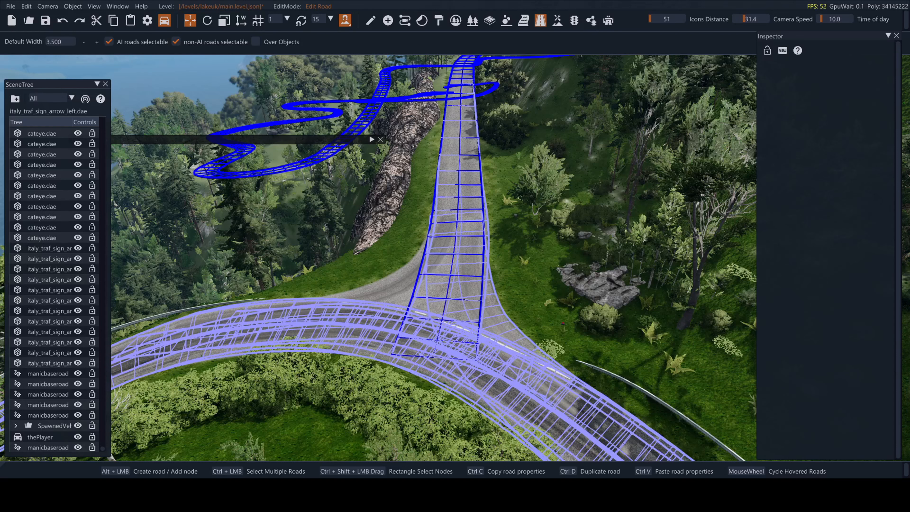
{"action": "scroll", "coordinate": [452, 346], "scroll_direction": "down", "scroll_amount": 5}
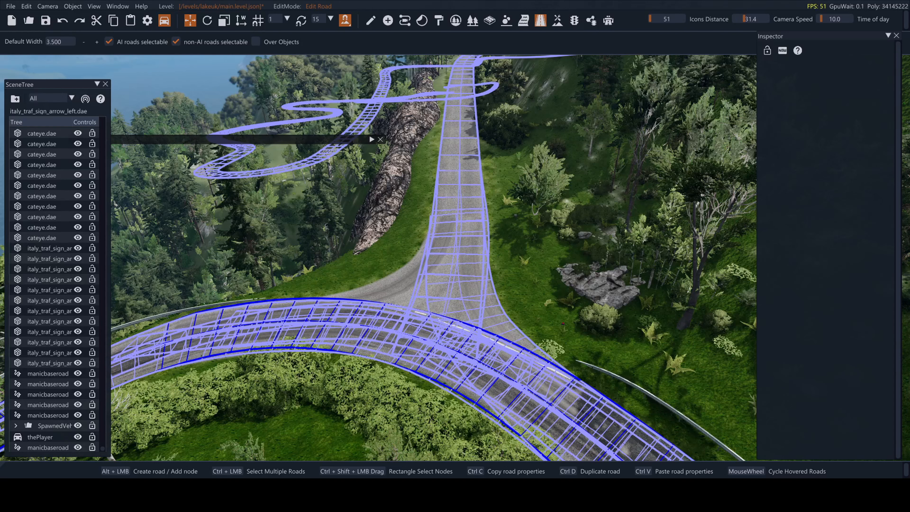
{"action": "left_click", "coordinate": [449, 349]}
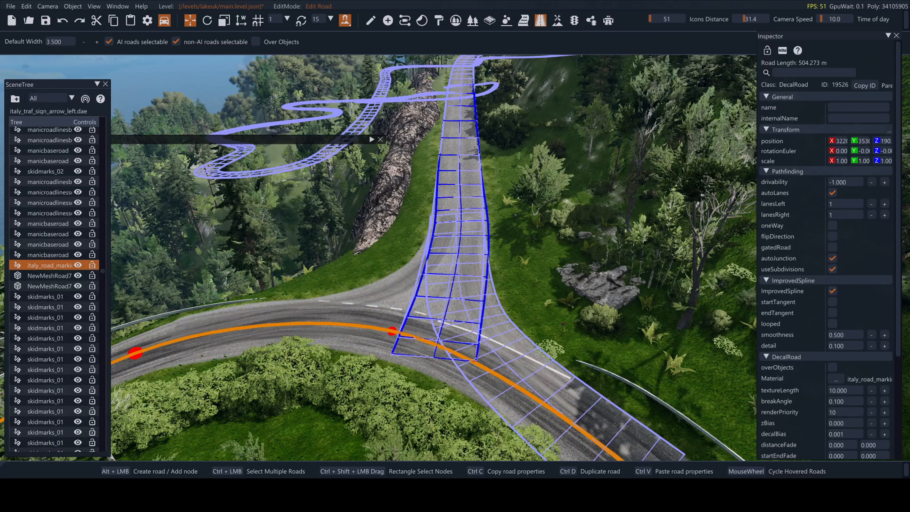
{"action": "left_click", "coordinate": [486, 220]}
{"action": "left_click_drag", "start_coordinate": [459, 235], "coordinate": [454, 238]}
{"action": "key", "text": "ctrl+v"}
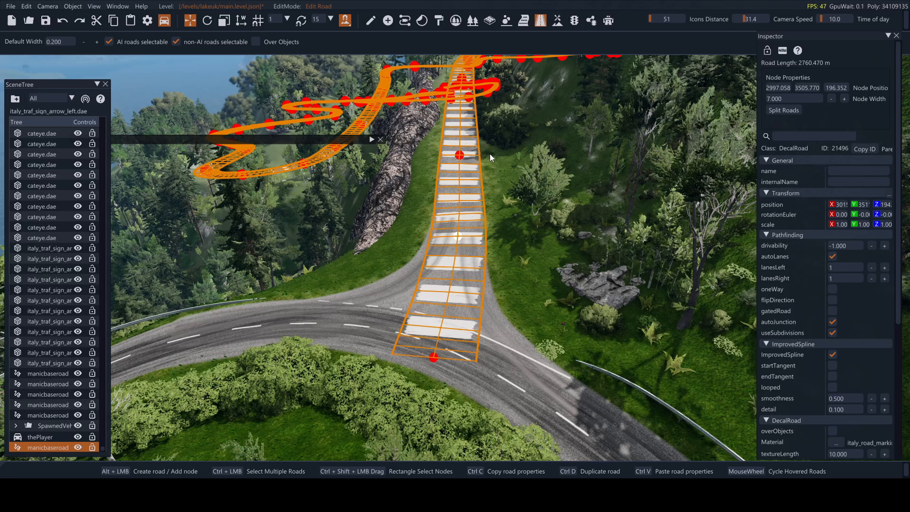
- Set the width of all nodes on the hillside marking road to 0.2 and check the dashed line along the asphalt
{"action": "key", "text": "ctrl+a"}
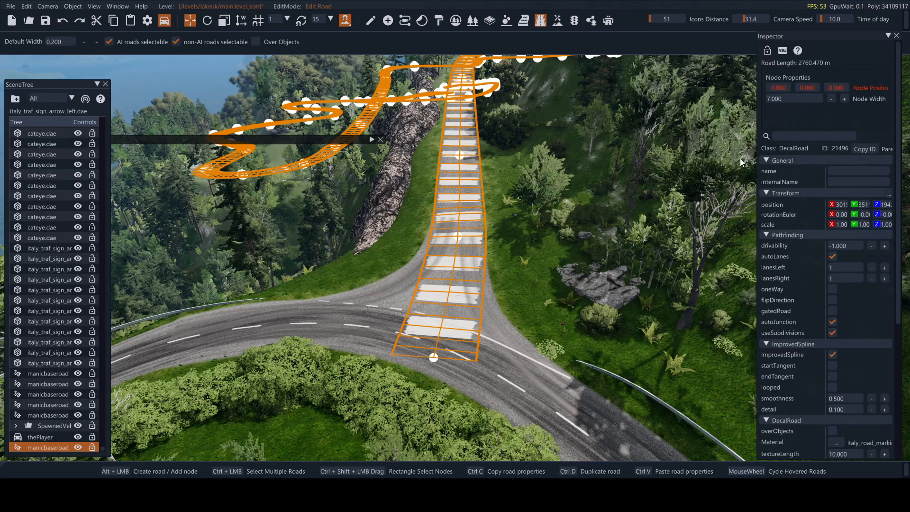
{"action": "left_click", "coordinate": [791, 99]}
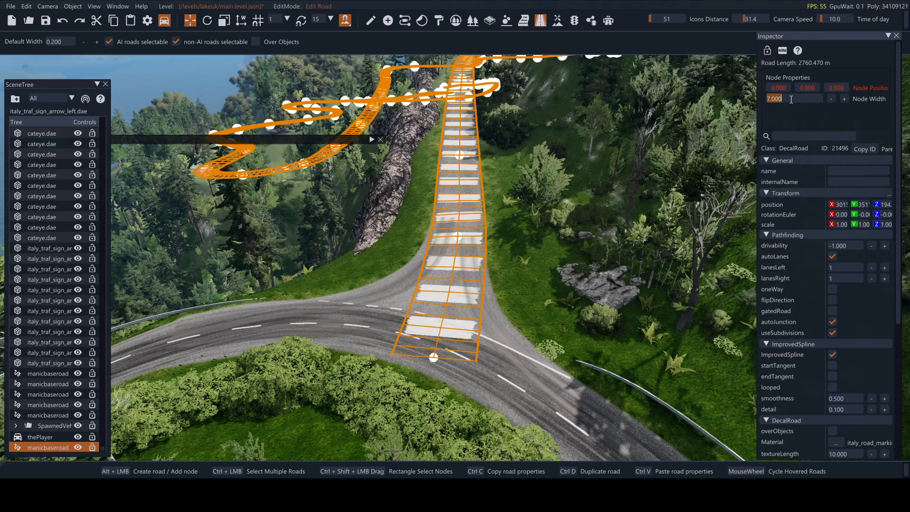
{"action": "type", "text": "0.2"}
{"action": "key", "text": "Return"}
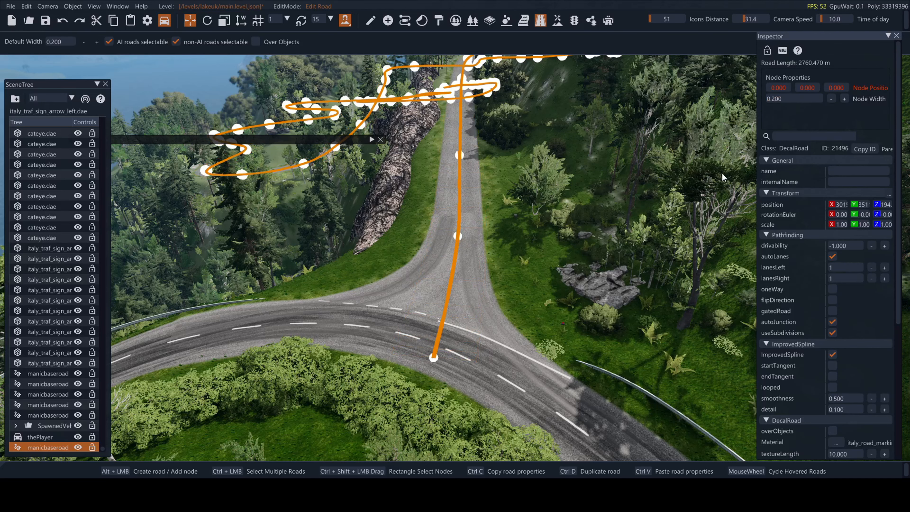
{"action": "left_click", "coordinate": [515, 257]}
{"action": "key", "text": "w"}
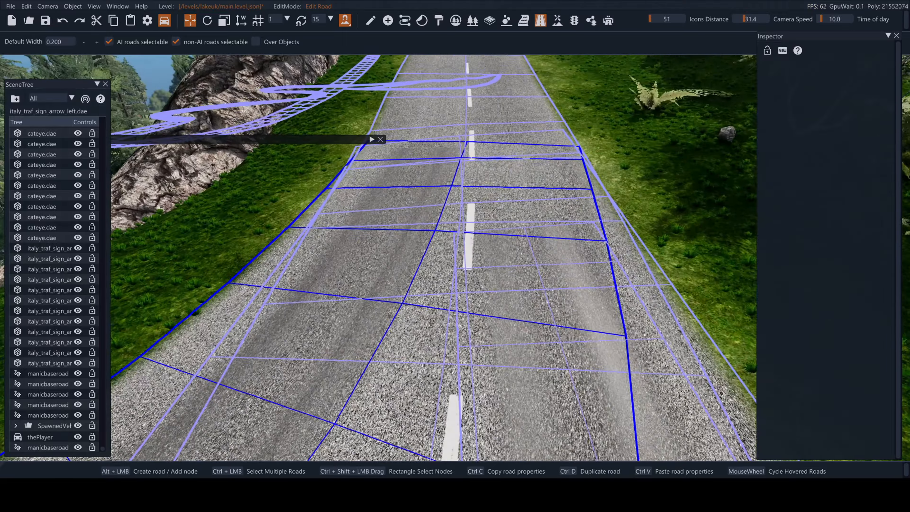
{"action": "right_click_drag", "start_coordinate": [500, 208], "coordinate": [606, 188]}
{"action": "key", "text": "s"}
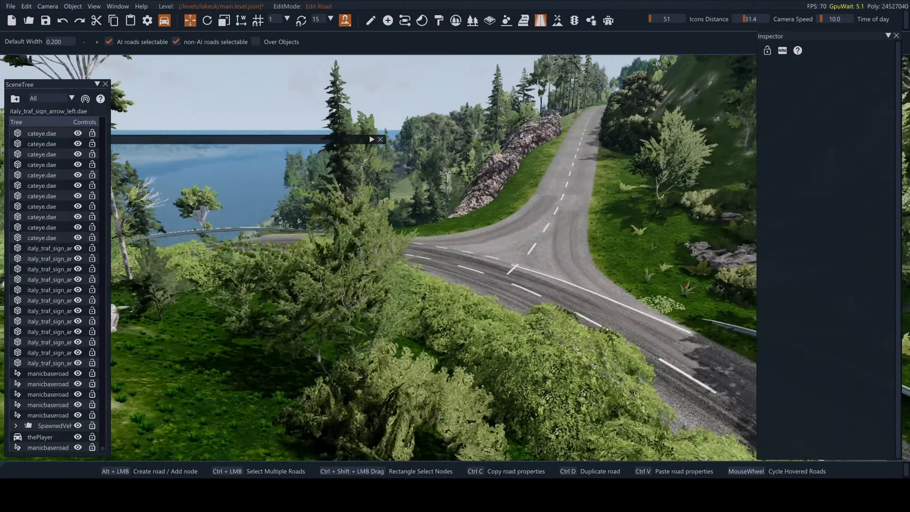